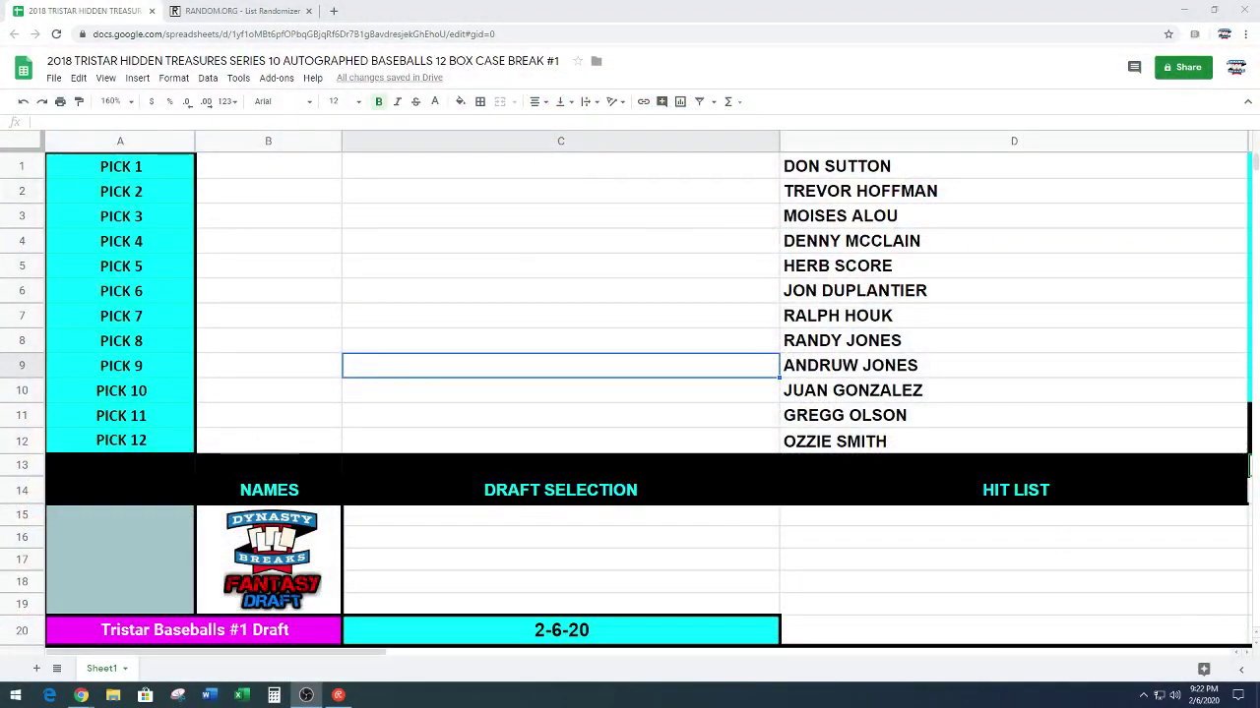
Change the fill of the twelve participant names under SPOTS, cells B51:B62, to white.
left_click_drag(905, 168, 886, 442)
left_click(659, 391)
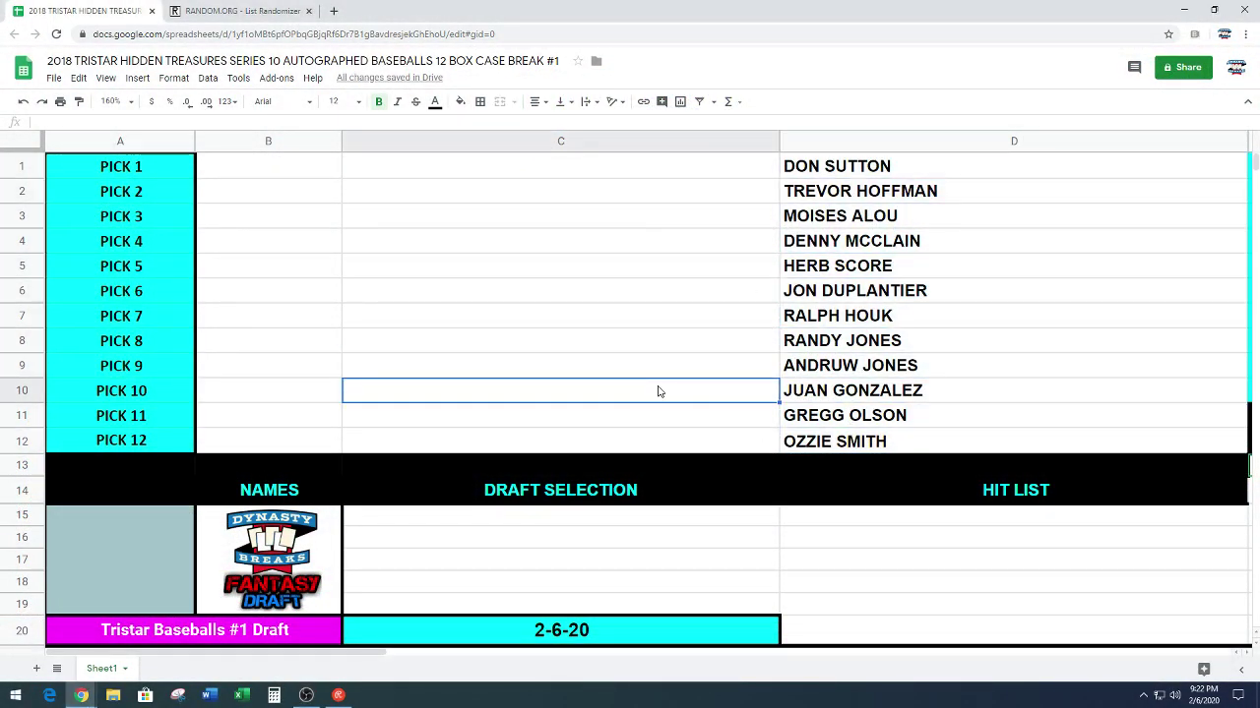
scroll(659, 390, "down", 14)
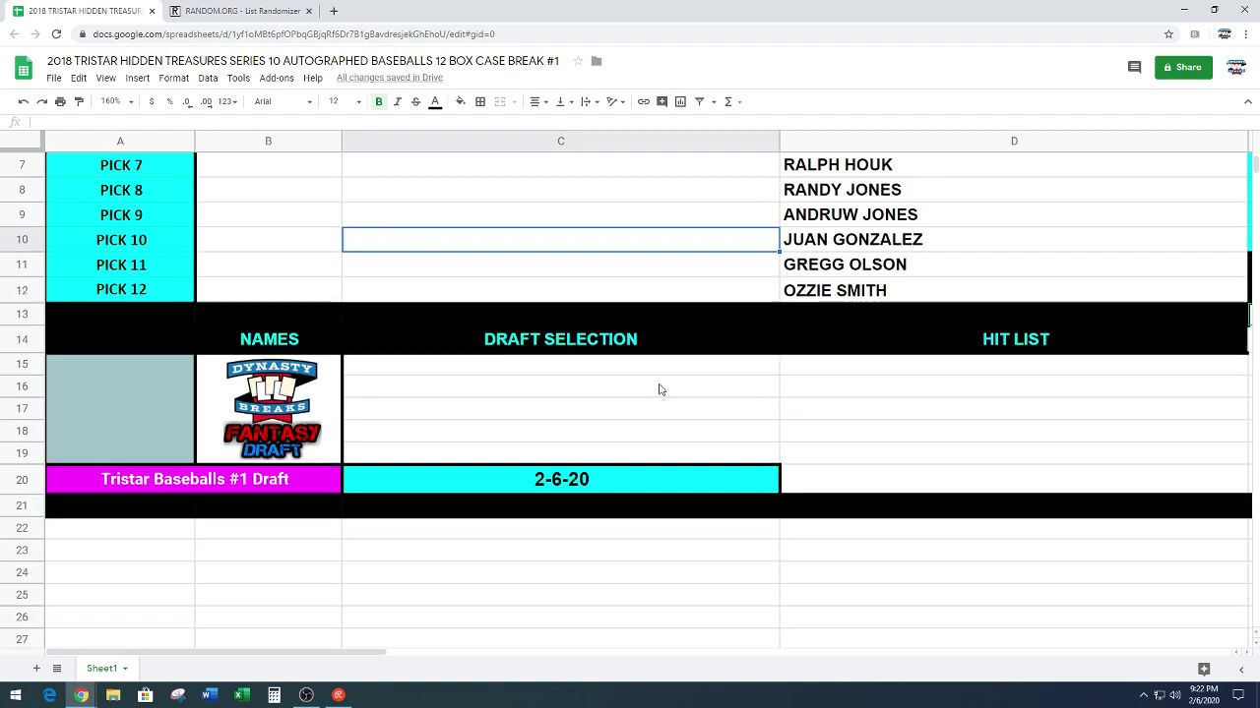
scroll(659, 391, "down", 1)
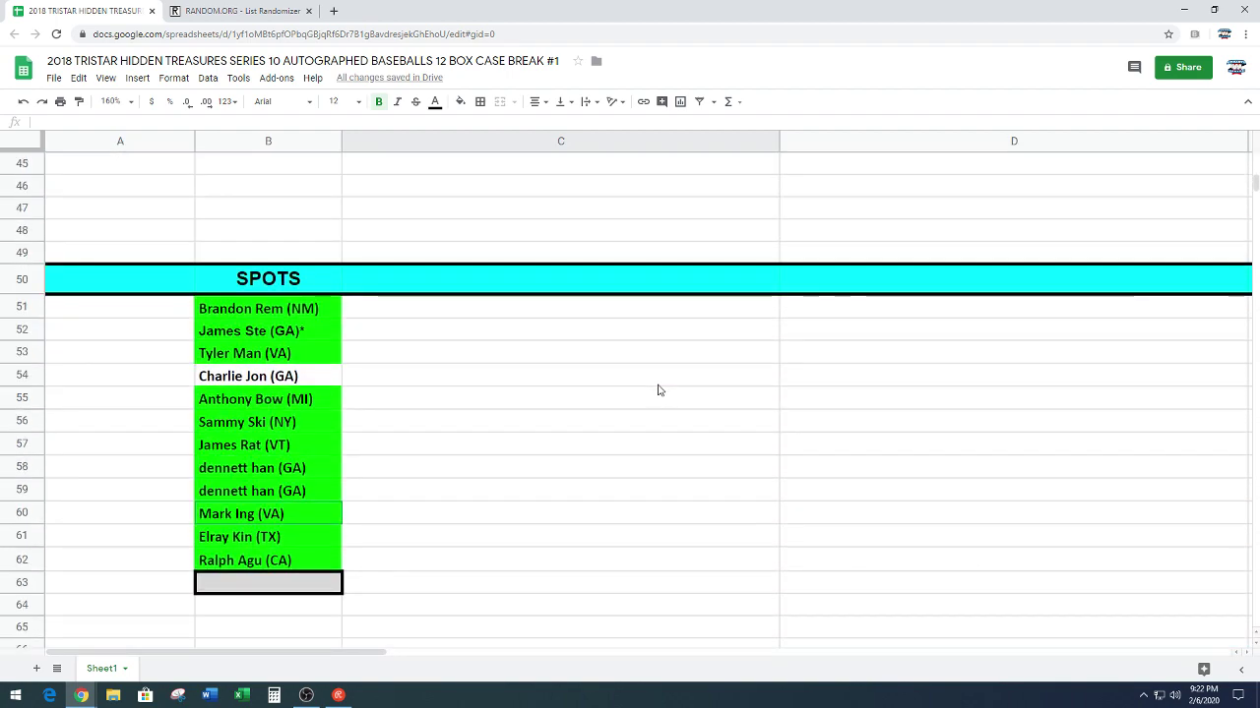
left_click_drag(305, 313, 282, 559)
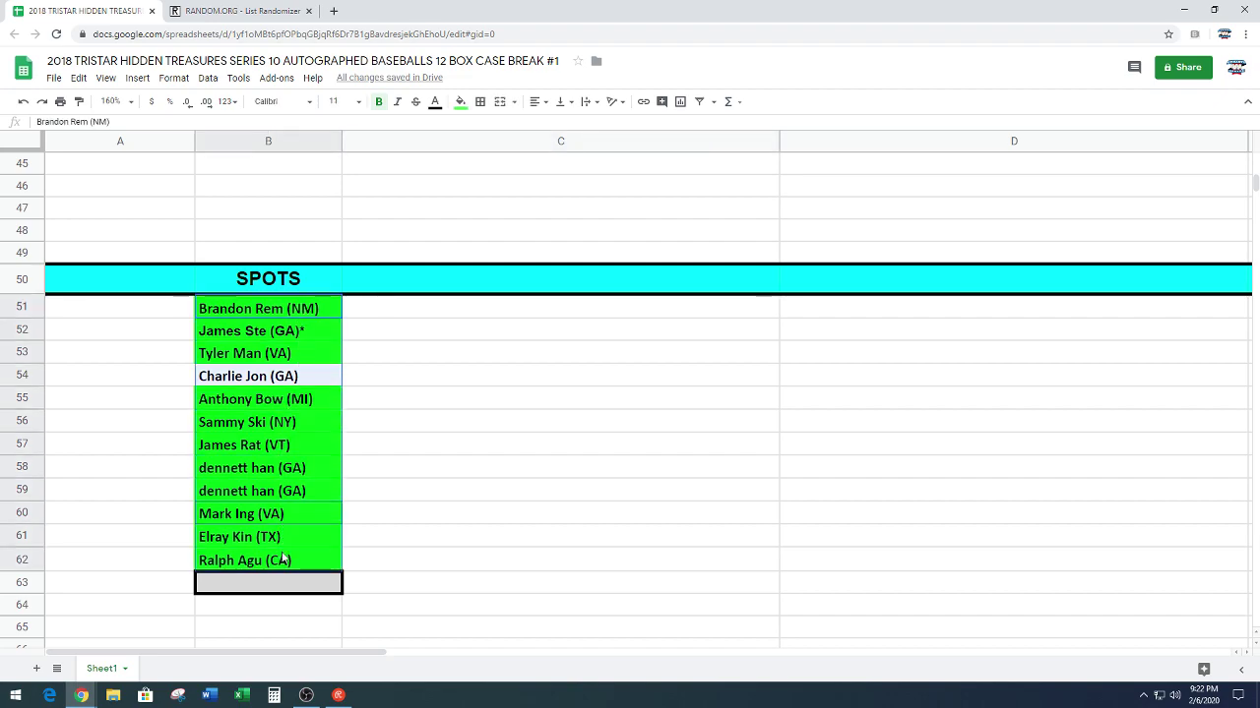
left_click(461, 102)
left_click(591, 150)
left_click(554, 333)
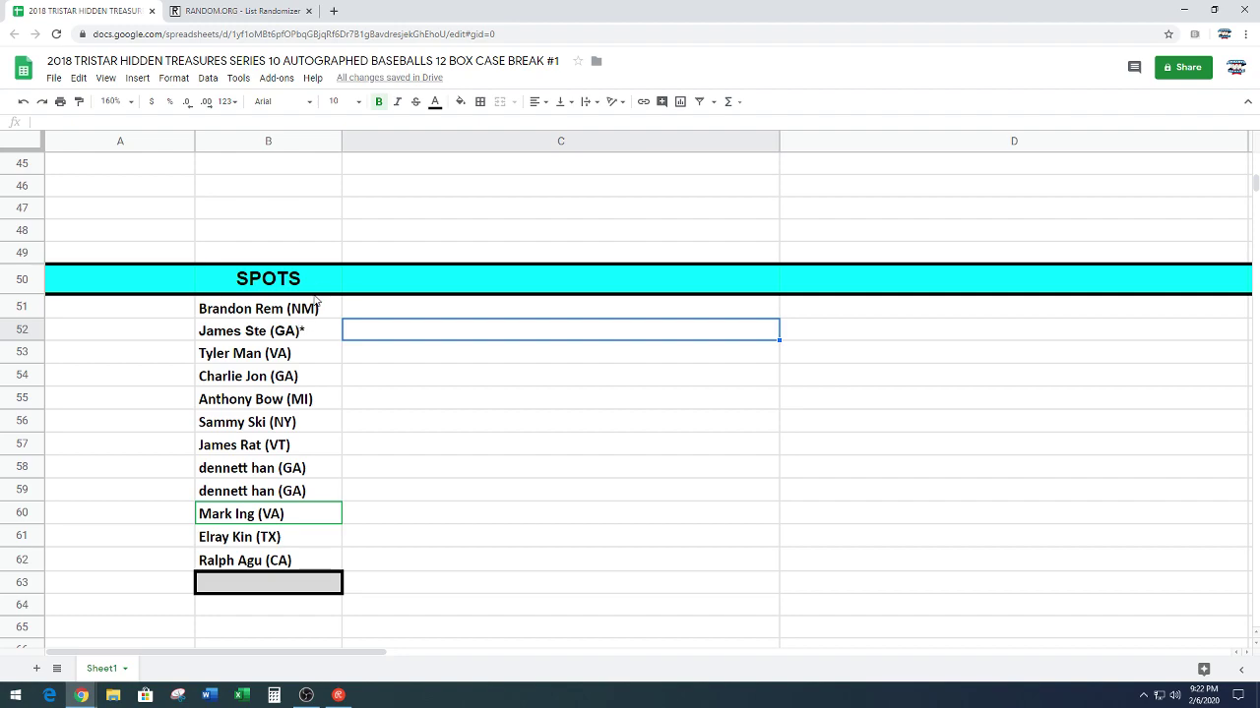
Copy the twelve participant names in B51:B62 into the item list of the RANDOM.ORG List Randomizer.
left_click_drag(318, 311, 300, 562)
key("ctrl+c")
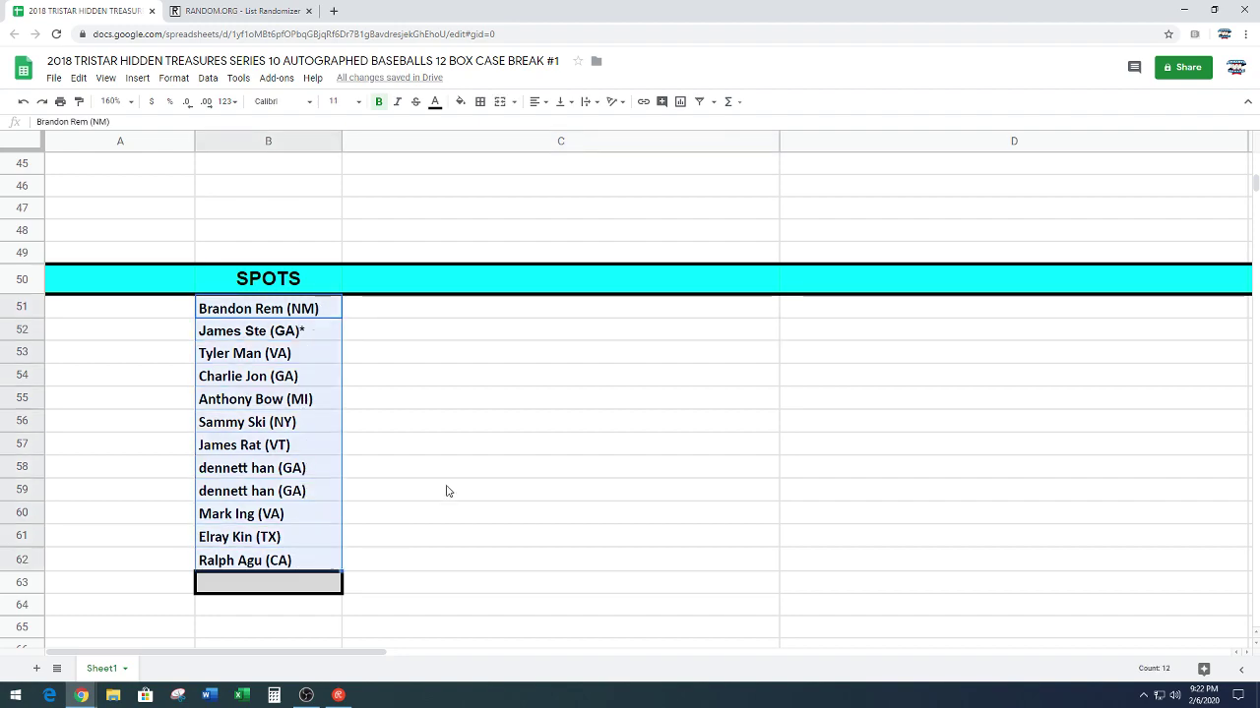
left_click(227, 12)
scroll(35, 350, "down", 2)
scroll(35, 350, "down", 1)
right_click(217, 331)
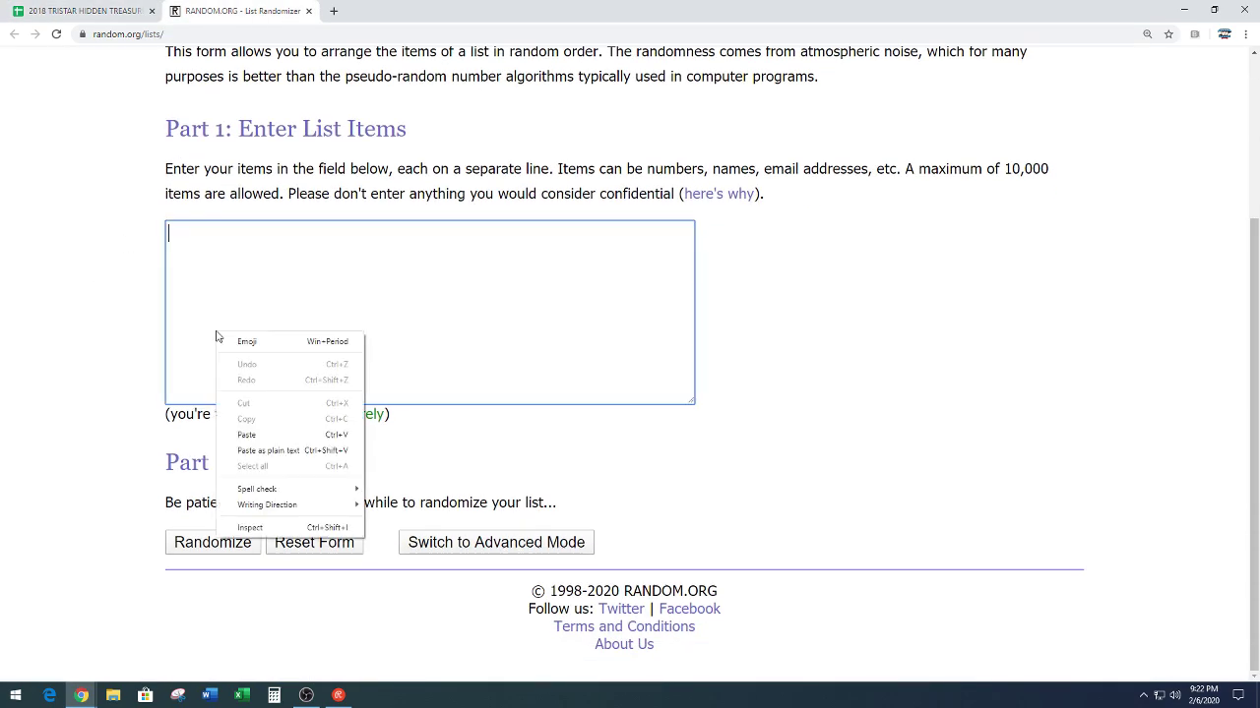
left_click(252, 431)
Randomize the pasted list of names four times in total.
left_click(180, 551)
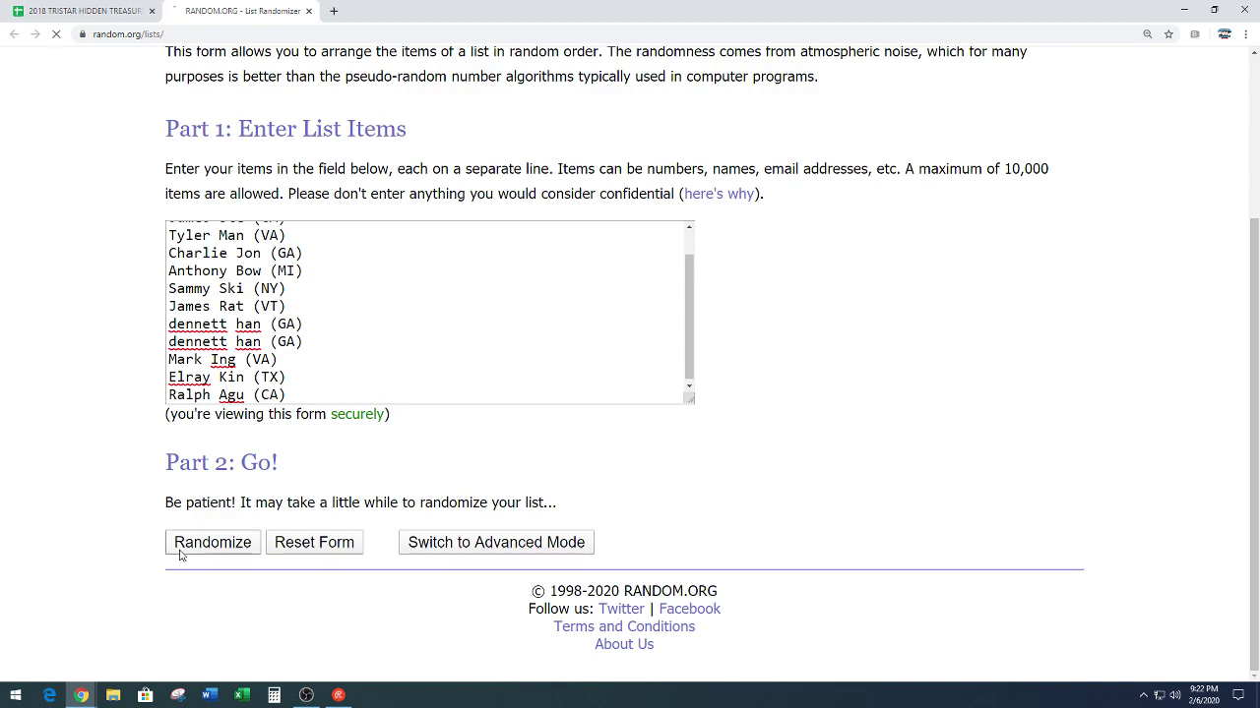
scroll(107, 529, "down", 2)
left_click(183, 542)
scroll(144, 416, "down", 2)
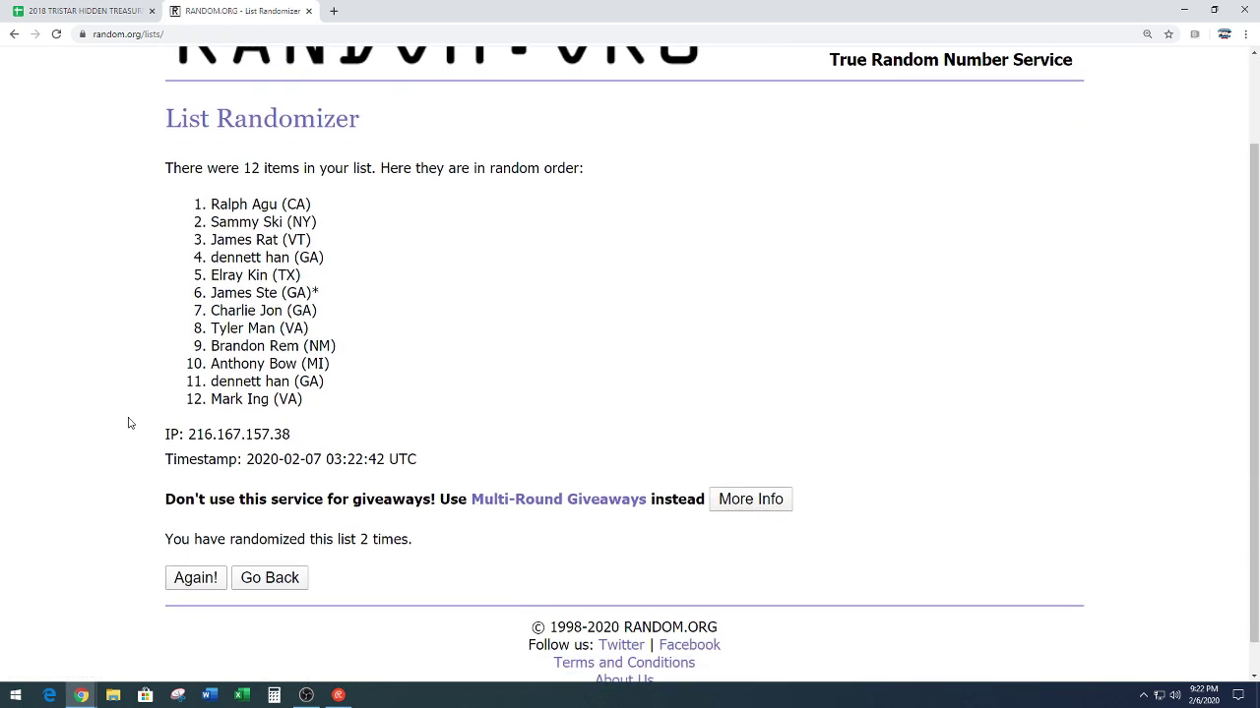
left_click(188, 544)
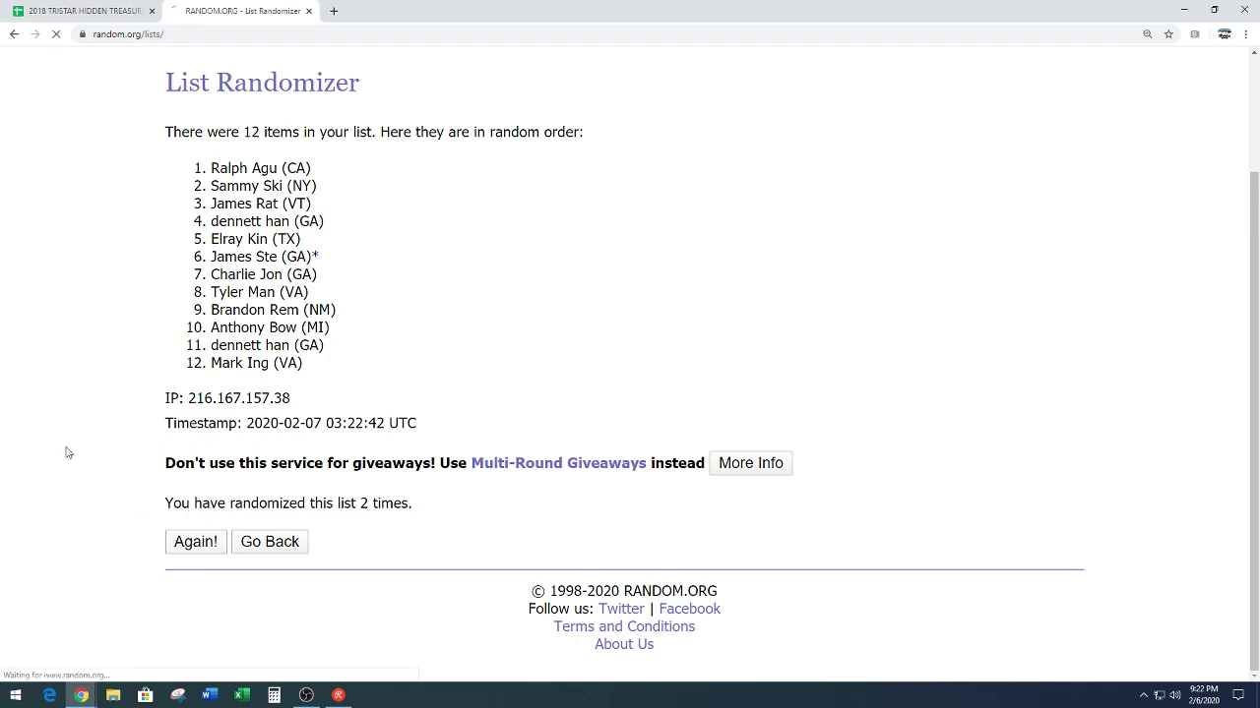
scroll(59, 408, "down", 2)
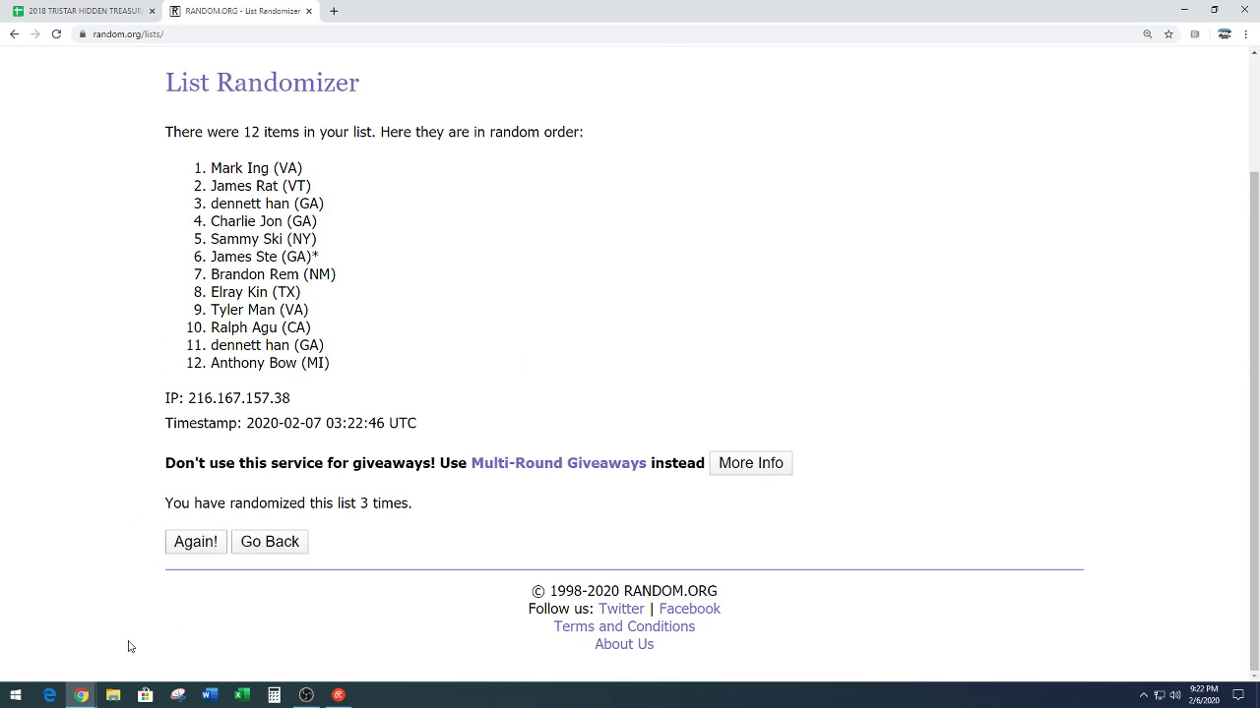
left_click(194, 544)
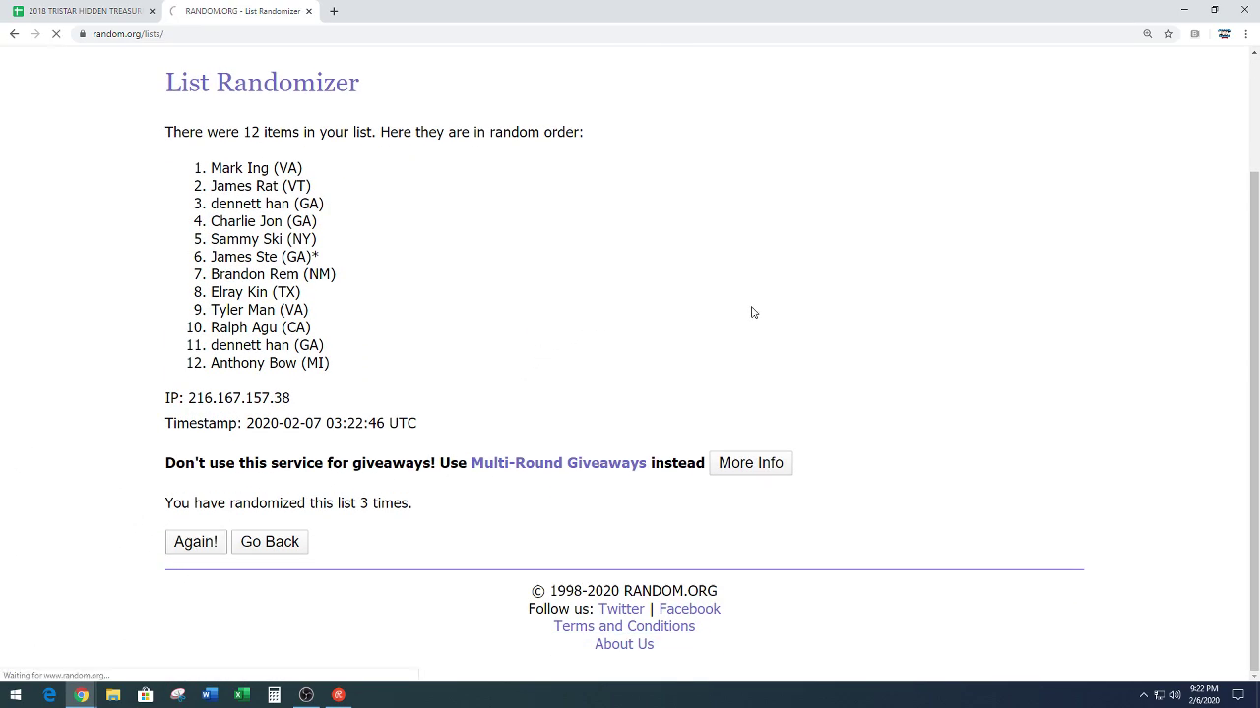
scroll(745, 309, "down", 2)
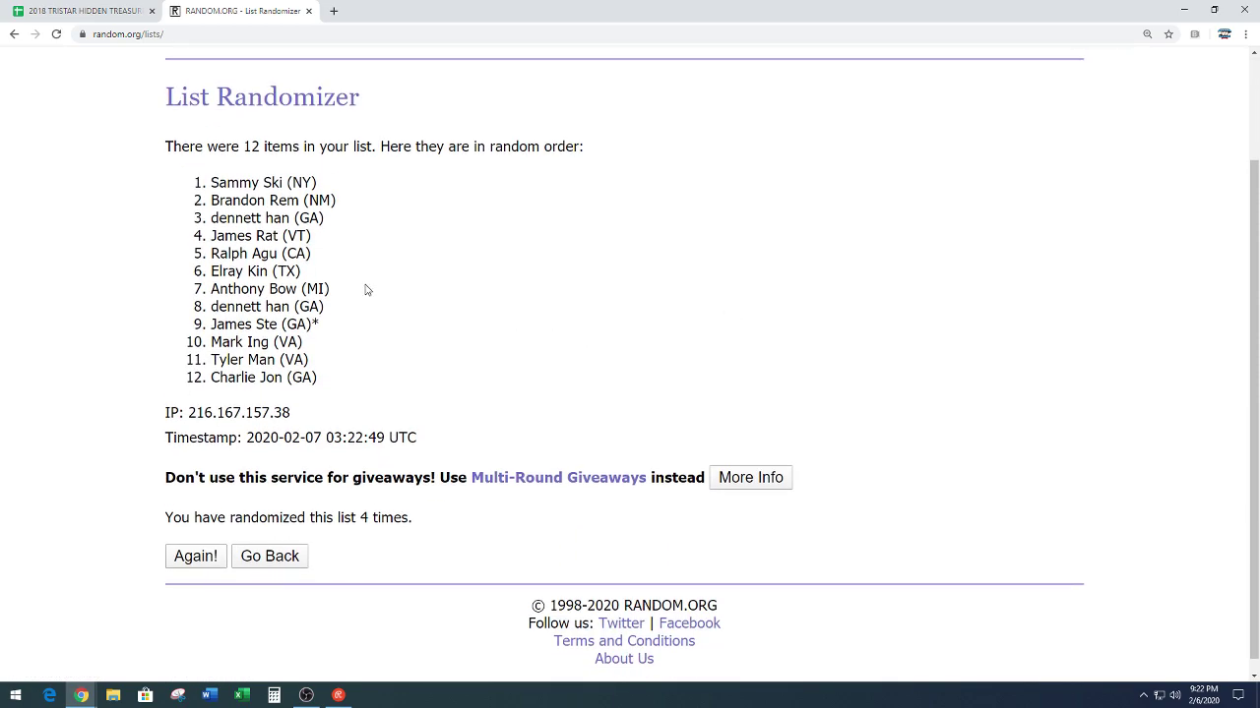
Highlight the randomized name order and the line stating how many times the list was randomized.
left_click_drag(210, 182, 338, 380)
right_click(268, 269)
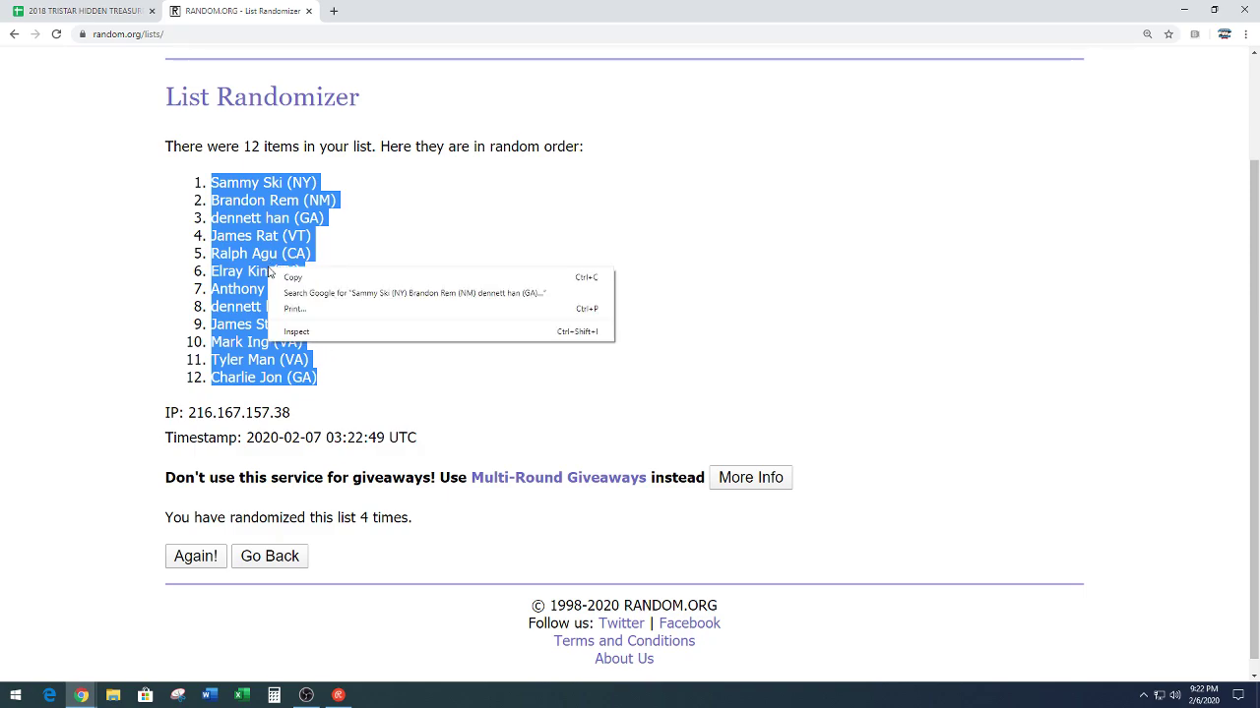
left_click(291, 278)
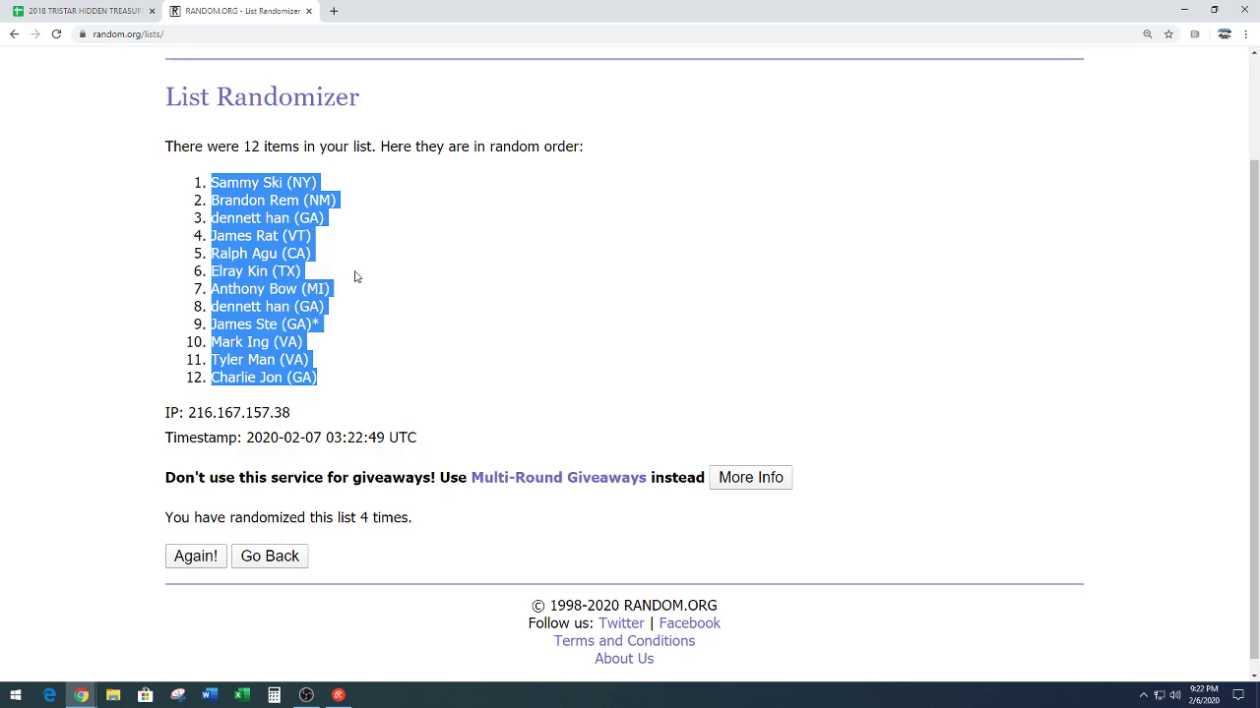
left_click(410, 338)
left_click_drag(360, 517, 427, 520)
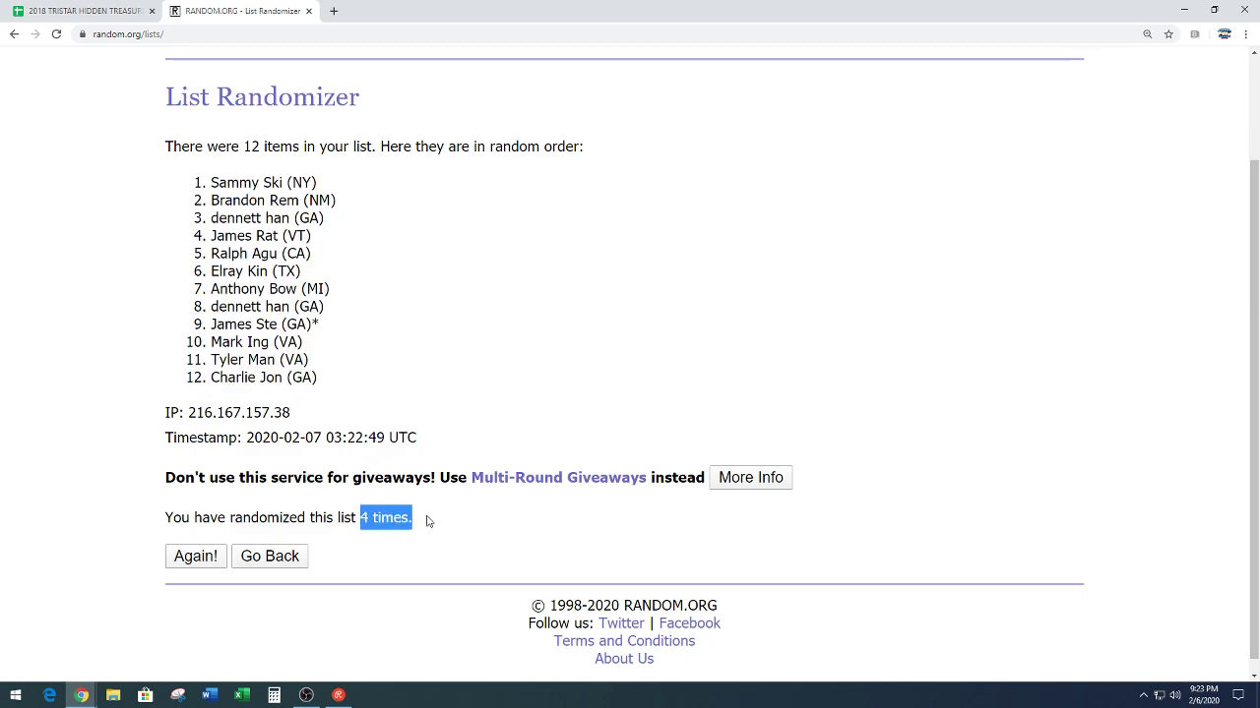
left_click(443, 415)
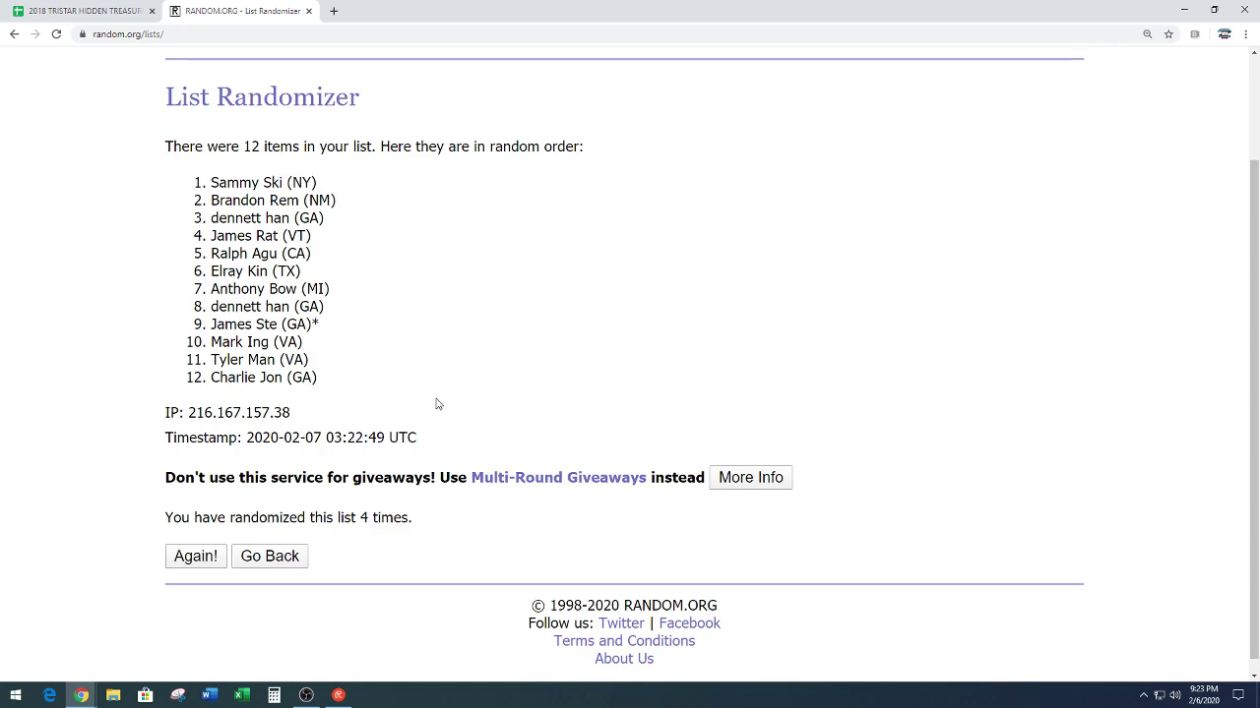
Copy the randomized names from RANDOM.ORG into the spreadsheet's NAMES column, starting at B1 beside PICK 1.
left_click_drag(211, 182, 333, 382)
right_click(280, 340)
left_click(291, 335)
left_click(346, 306)
left_click(83, 11)
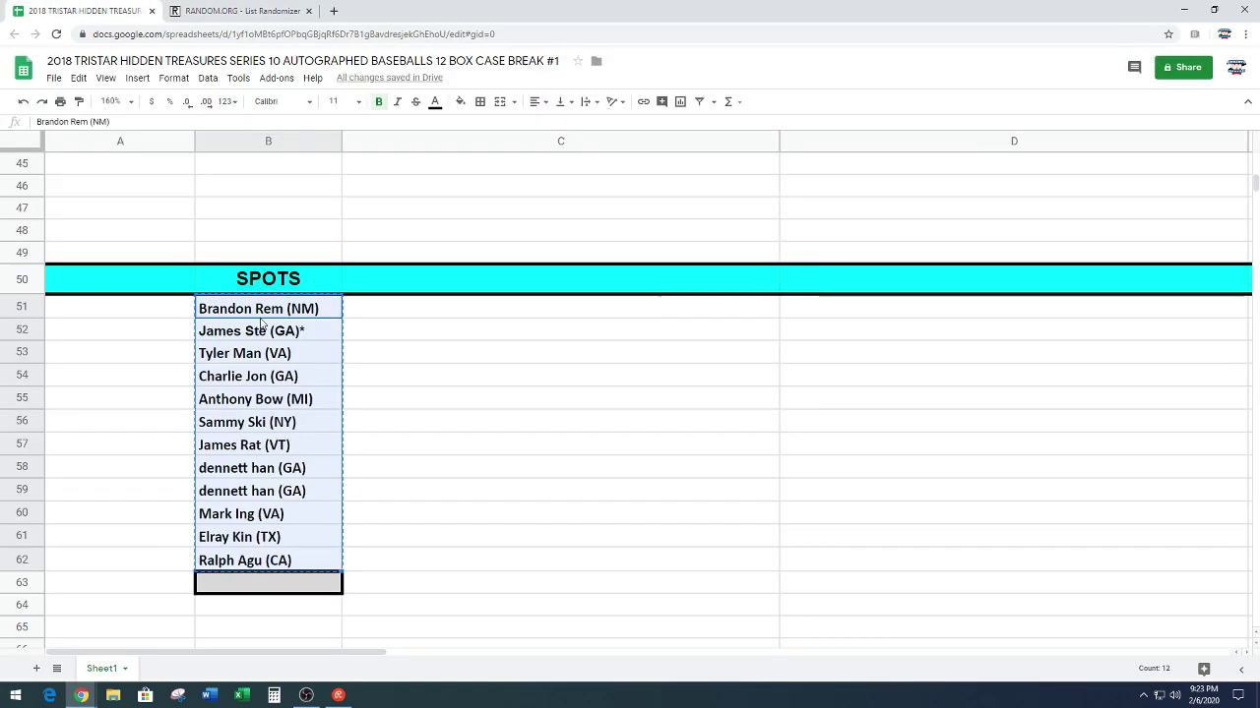
scroll(262, 325, "up", 15)
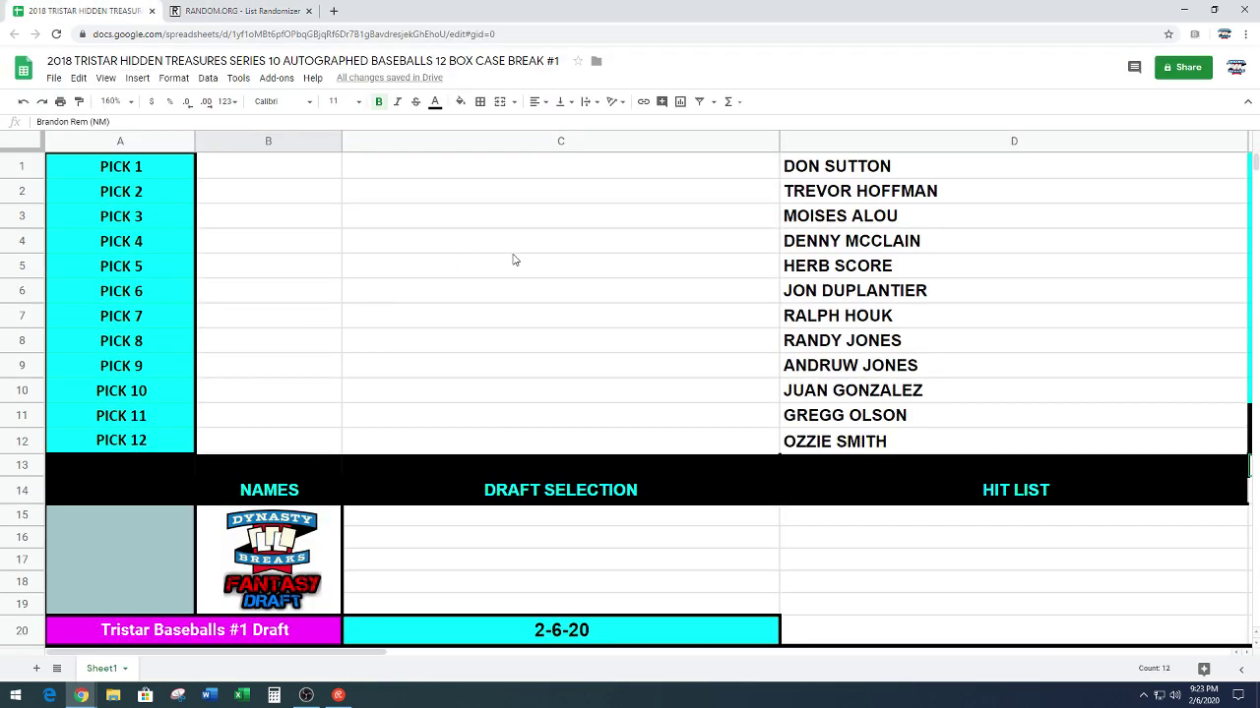
left_click(315, 175)
key("ctrl+v")
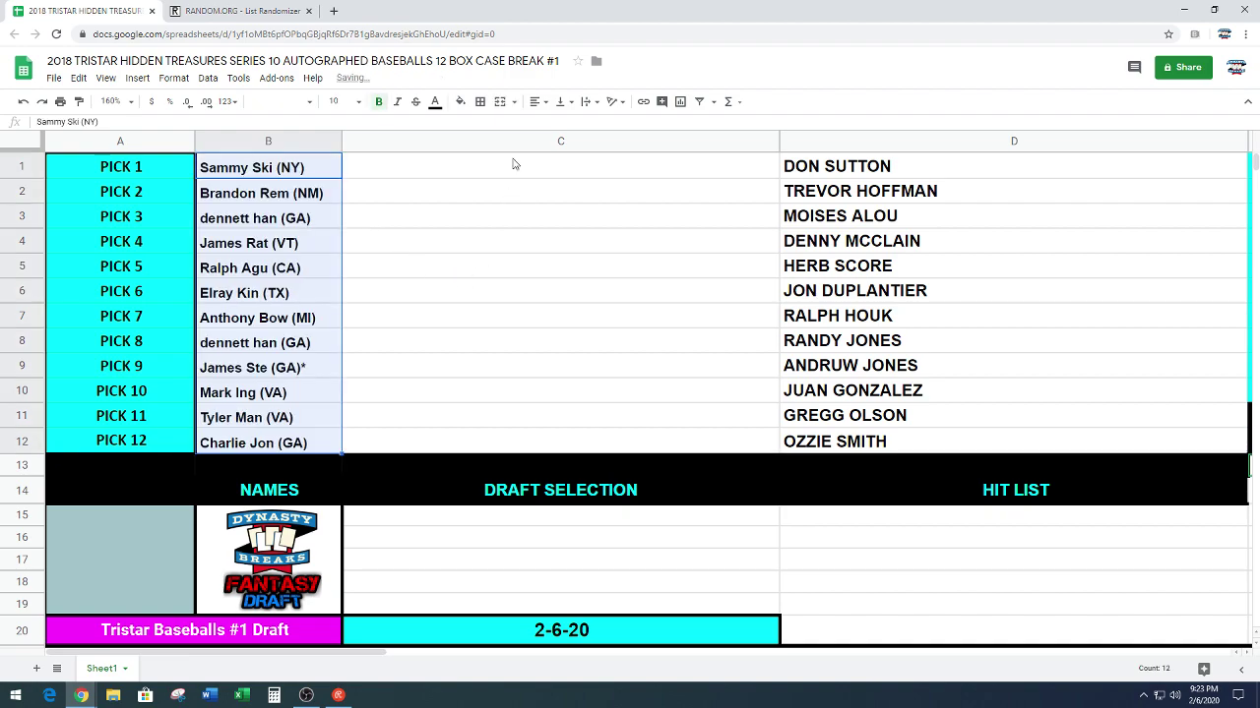
Center the participant names horizontally in cells B1:B12.
left_click(538, 102)
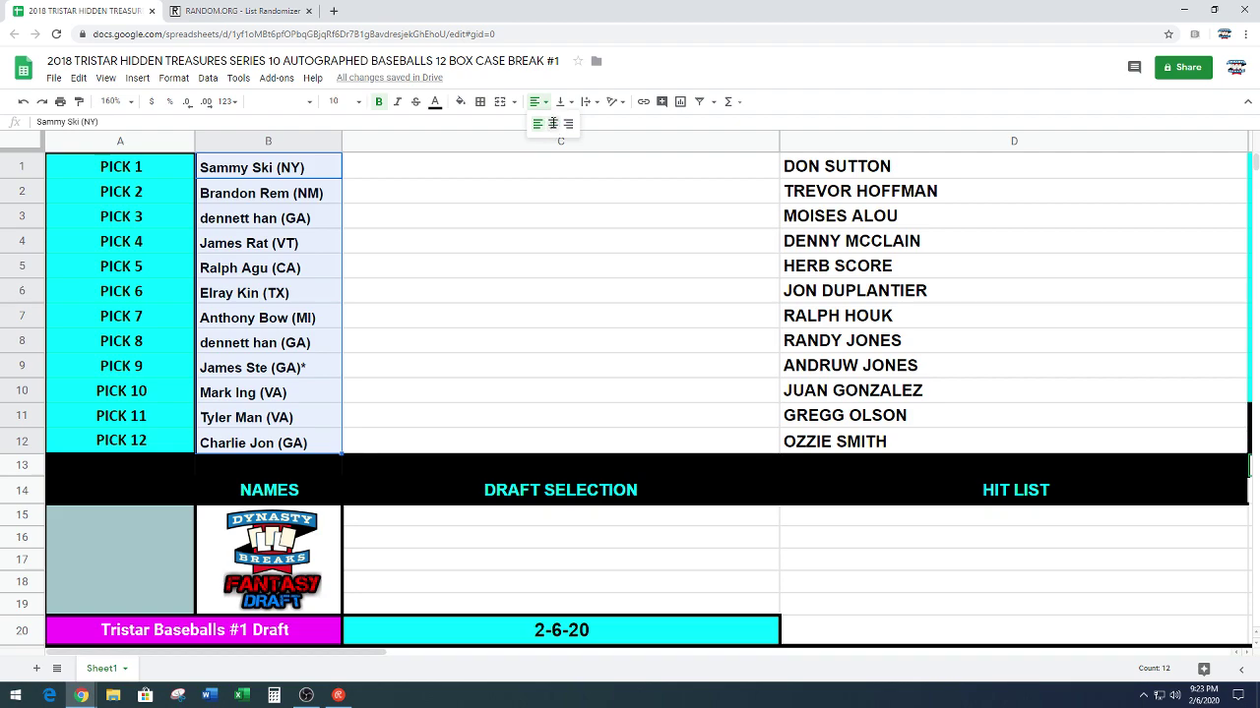
left_click(553, 123)
left_click(522, 316)
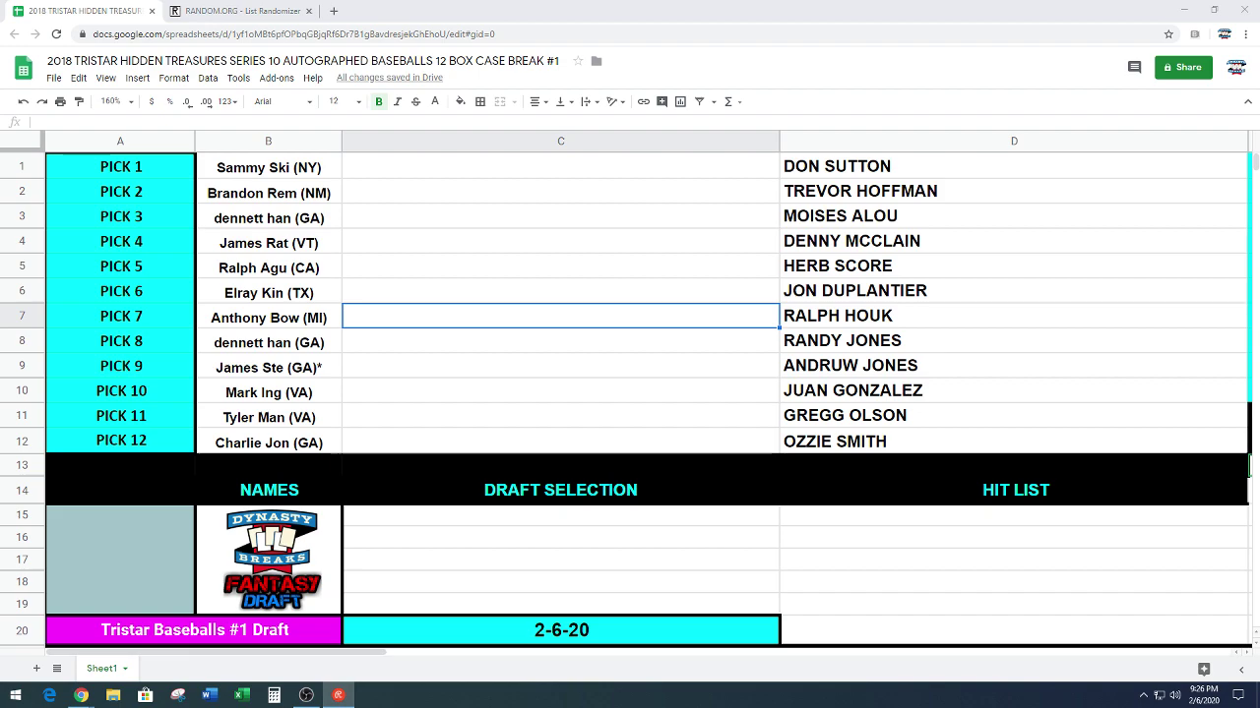
Move OZZIE SMITH from the hit list in D12 to the PICK 1 draft selection in C1.
left_click(906, 443)
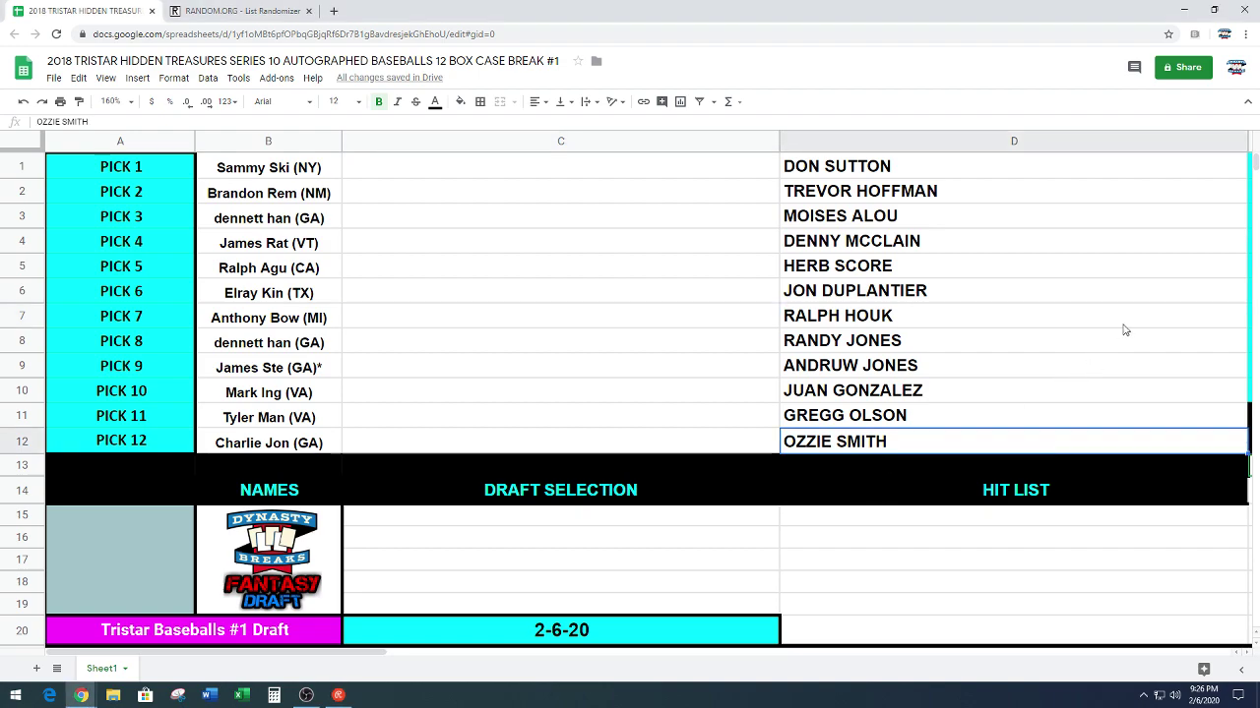
key("ctrl+c")
left_click(586, 169)
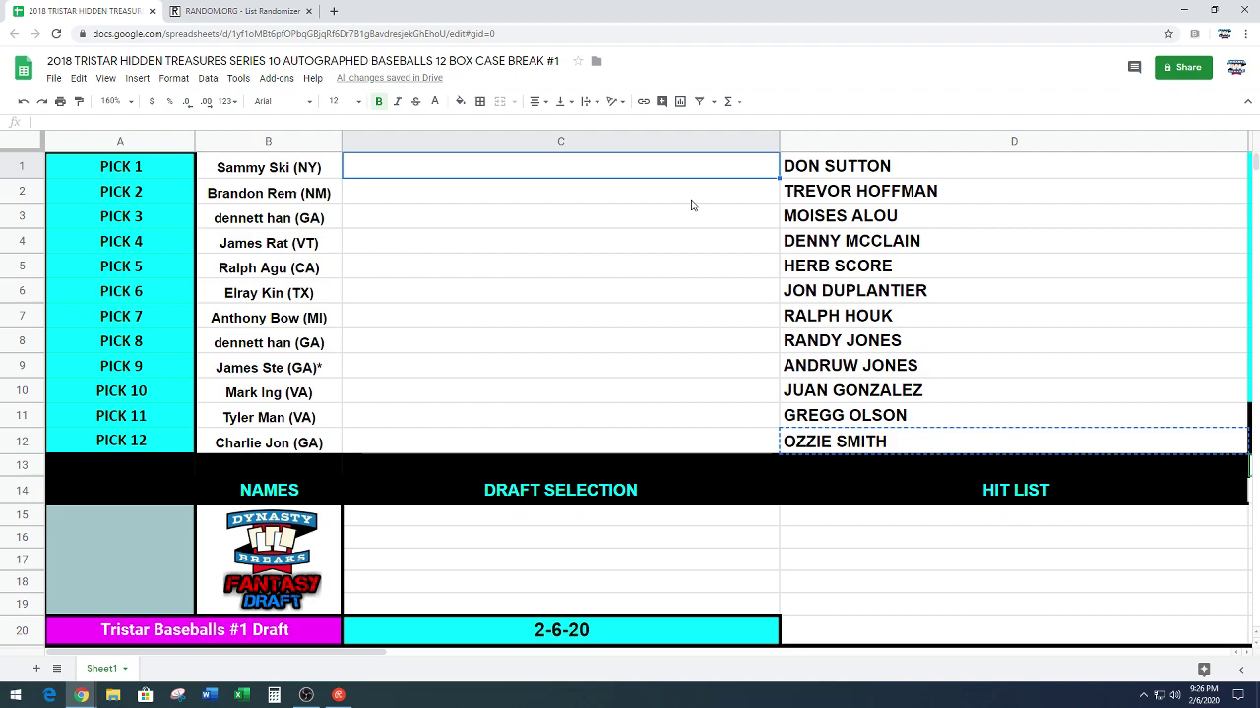
key("ctrl+v")
left_click(1039, 220)
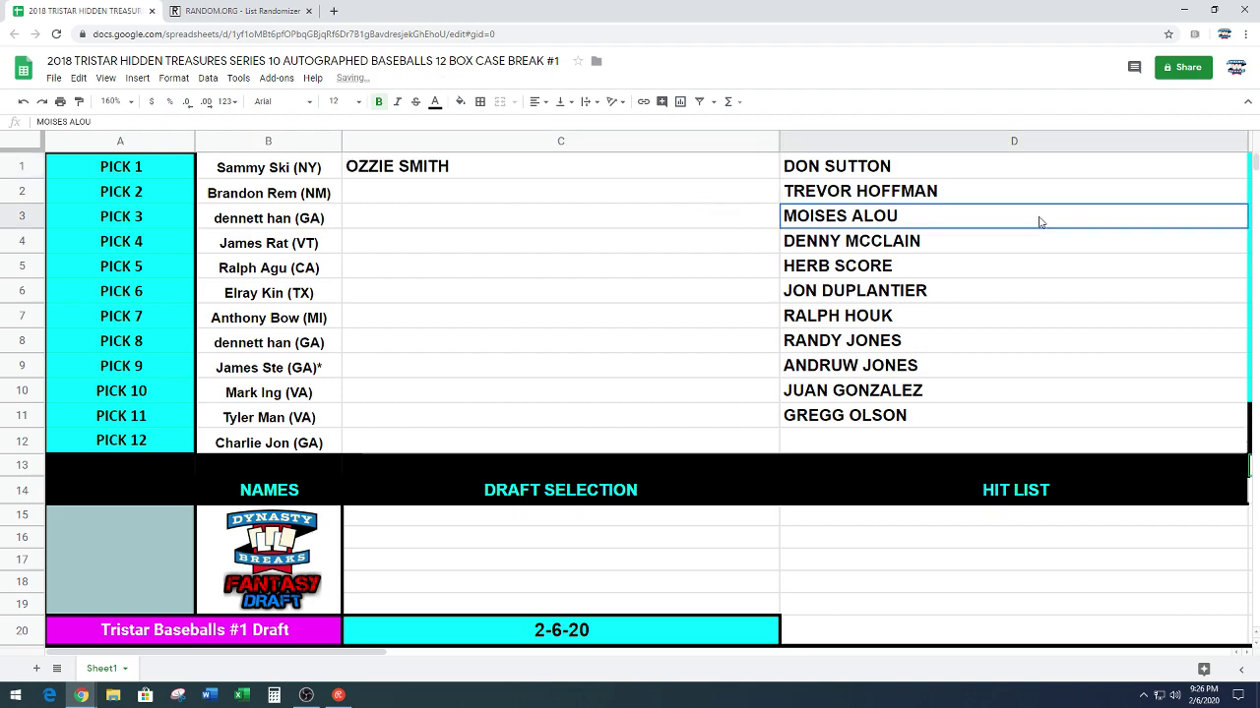
left_click(660, 499)
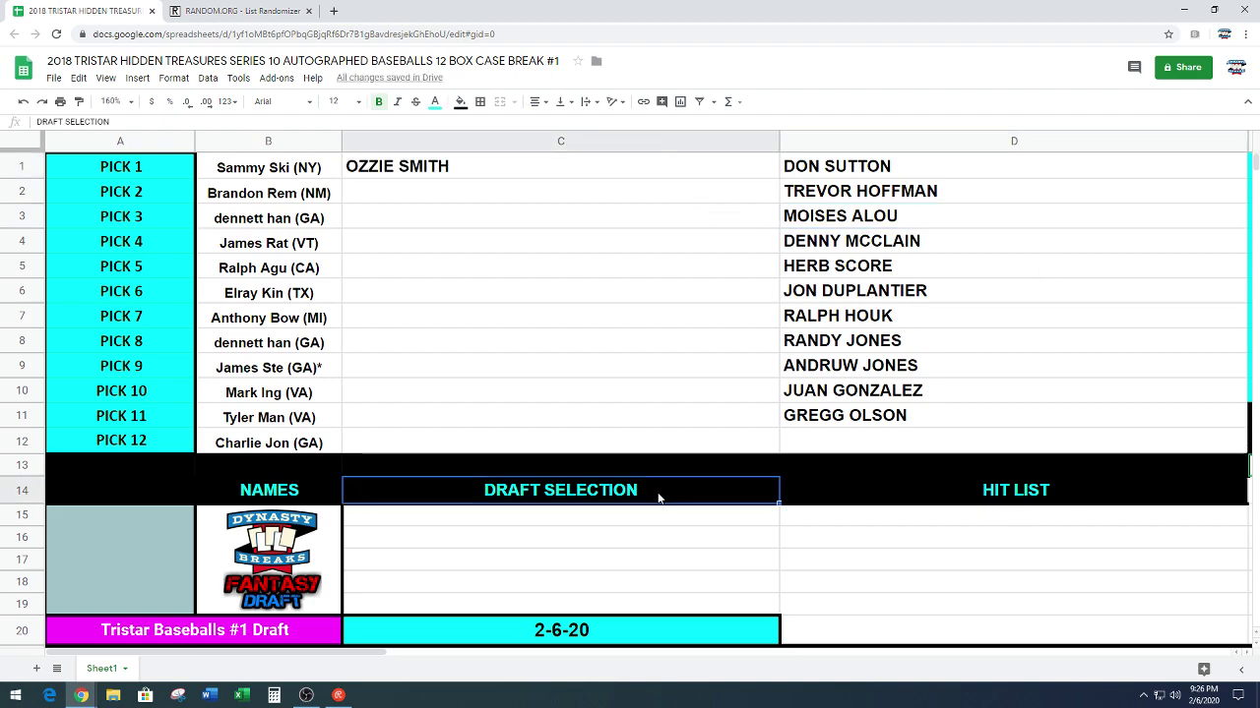
Mark the PICK 1 name and selection, B1:C1, with black fill and white text.
left_click_drag(329, 175, 413, 167)
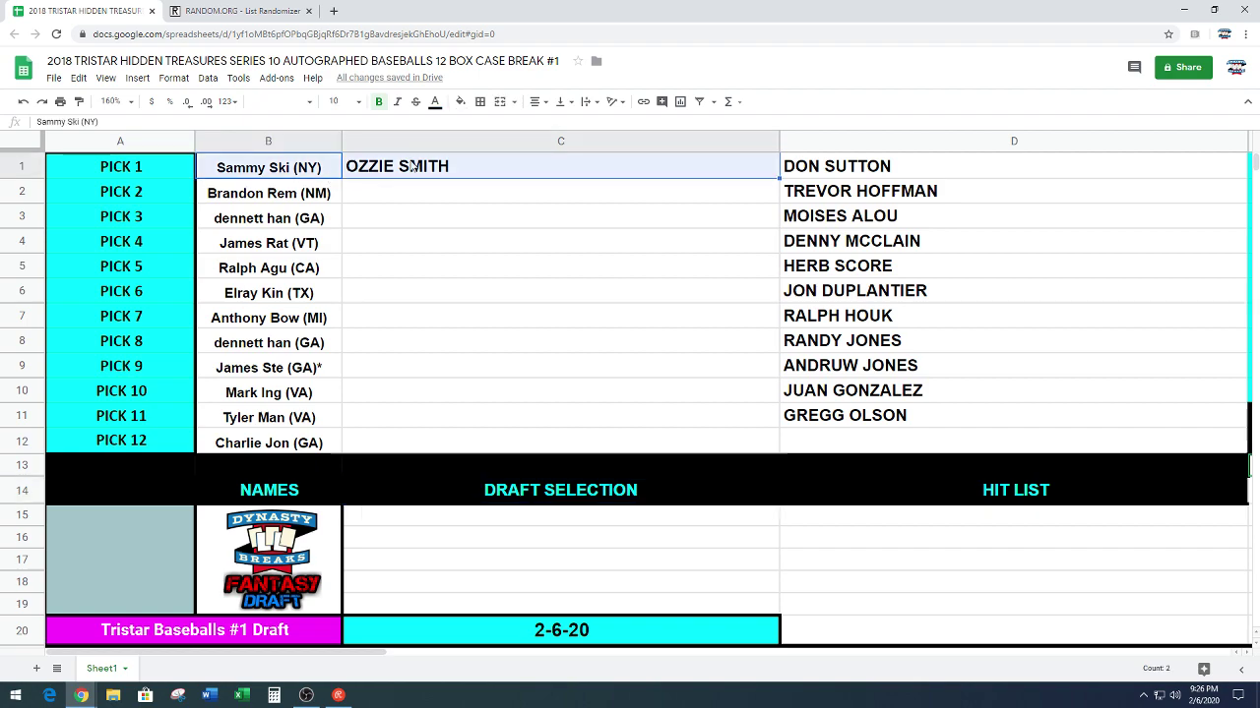
left_click(460, 101)
left_click(471, 147)
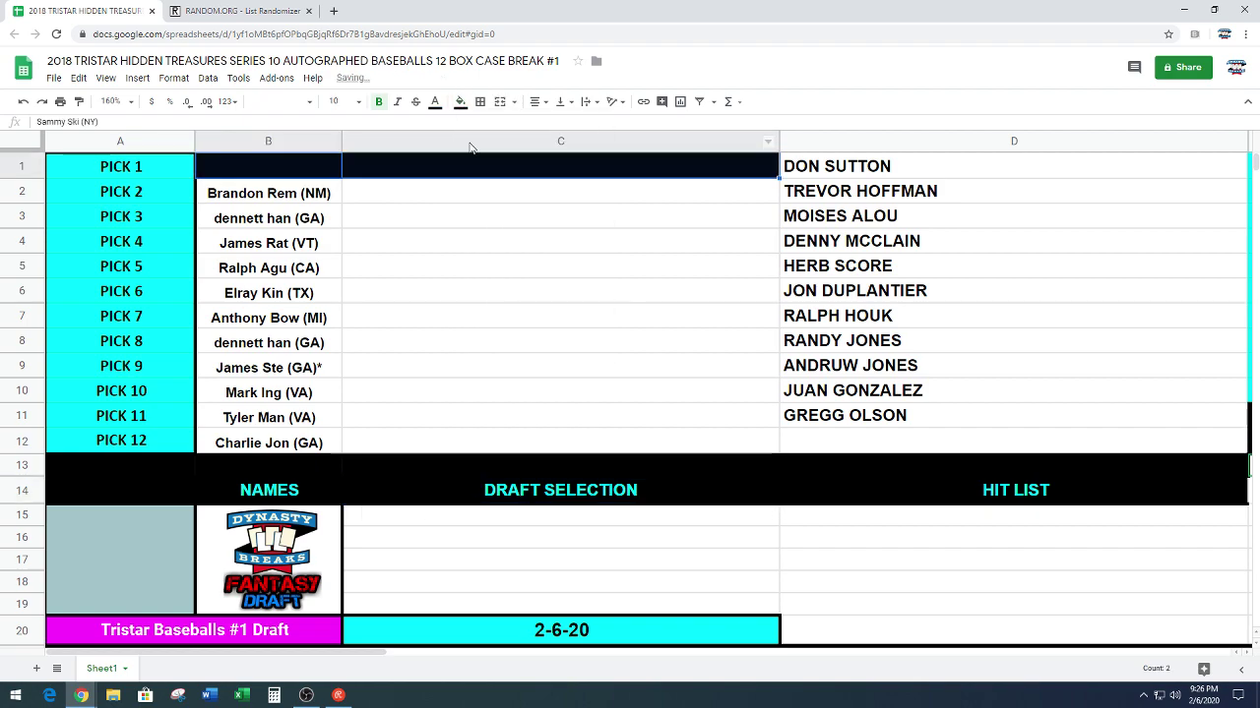
left_click(434, 101)
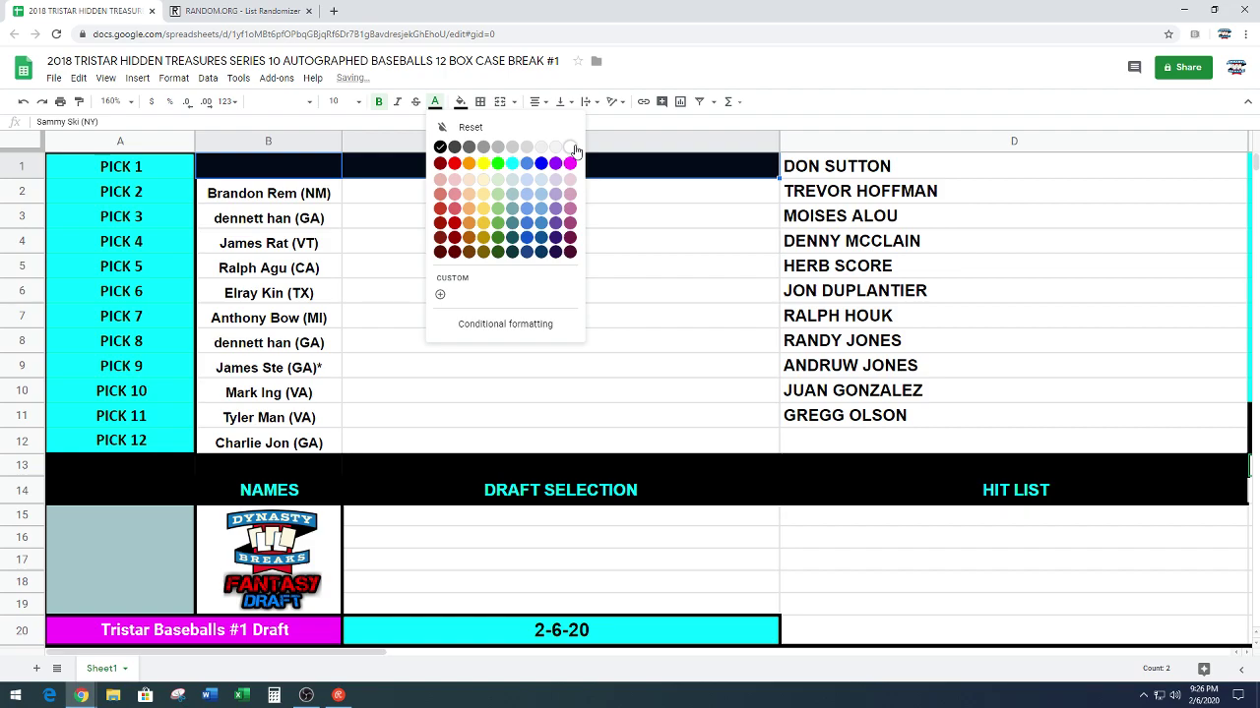
left_click(571, 146)
left_click(682, 317)
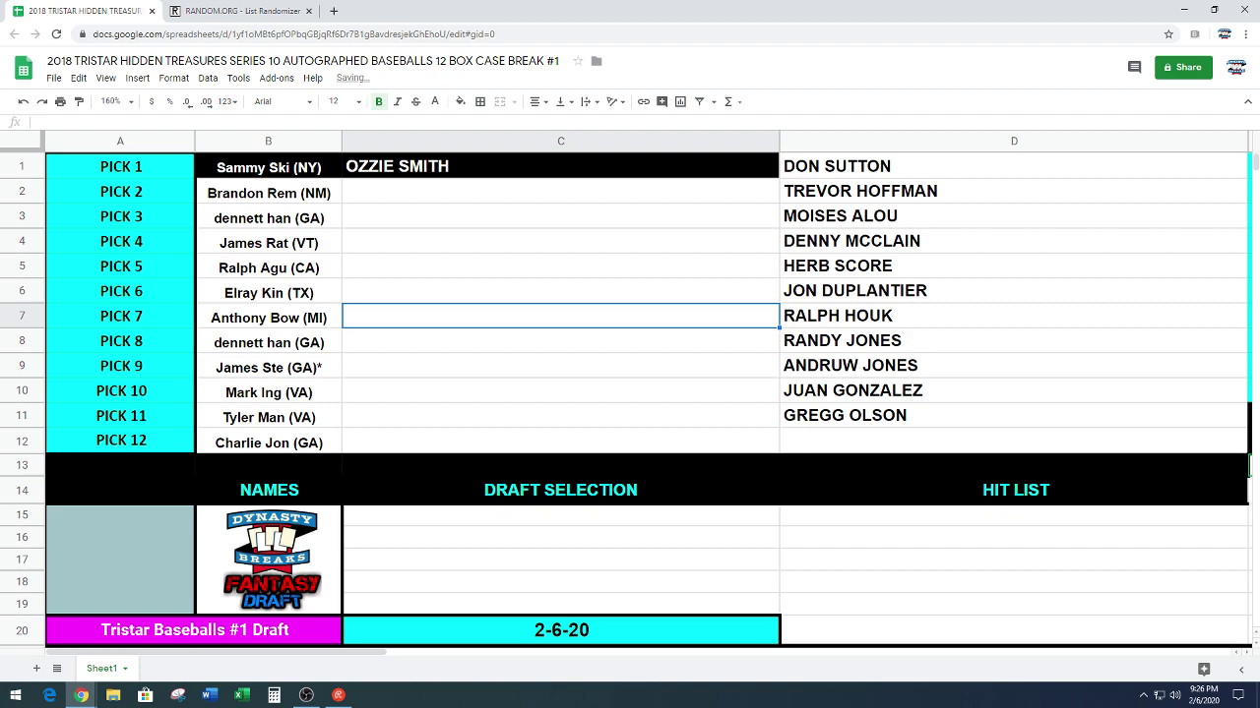
Move RALPH HOUK from the hit list in D7 to the PICK 2 draft selection in C2.
key("alt+Tab")
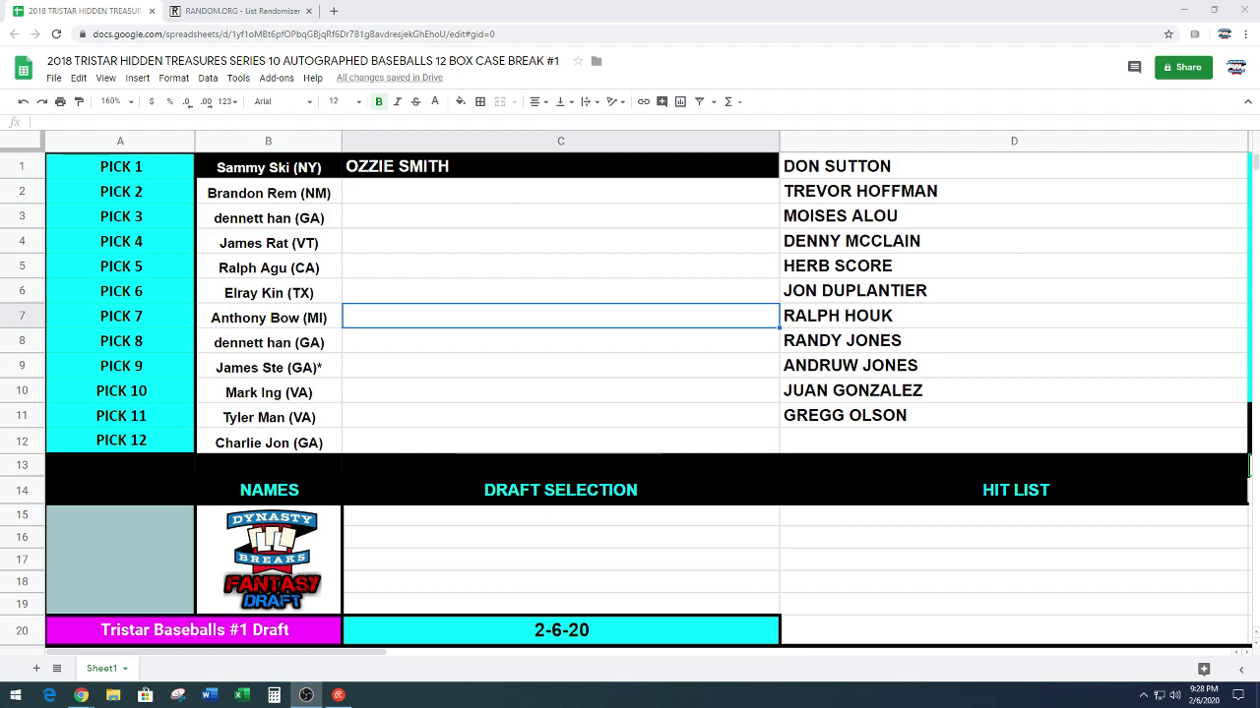
left_click(898, 317)
key("ctrl+c")
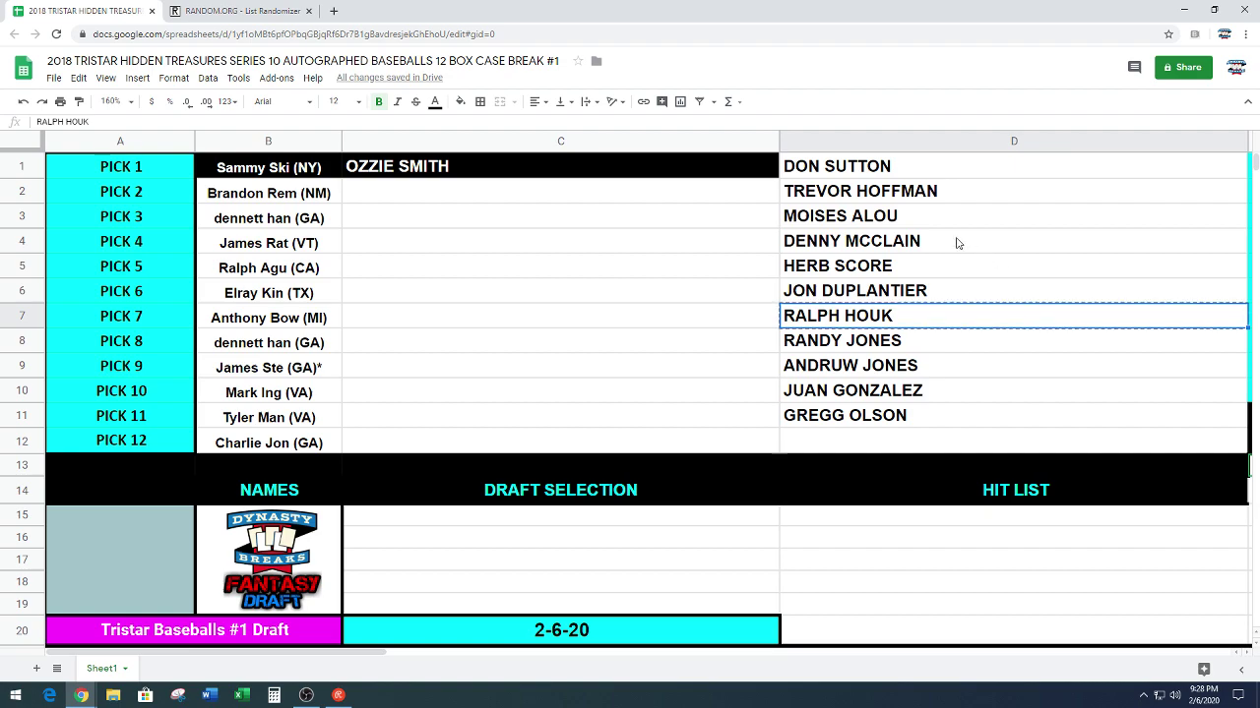
left_click(628, 187)
key("ctrl+v")
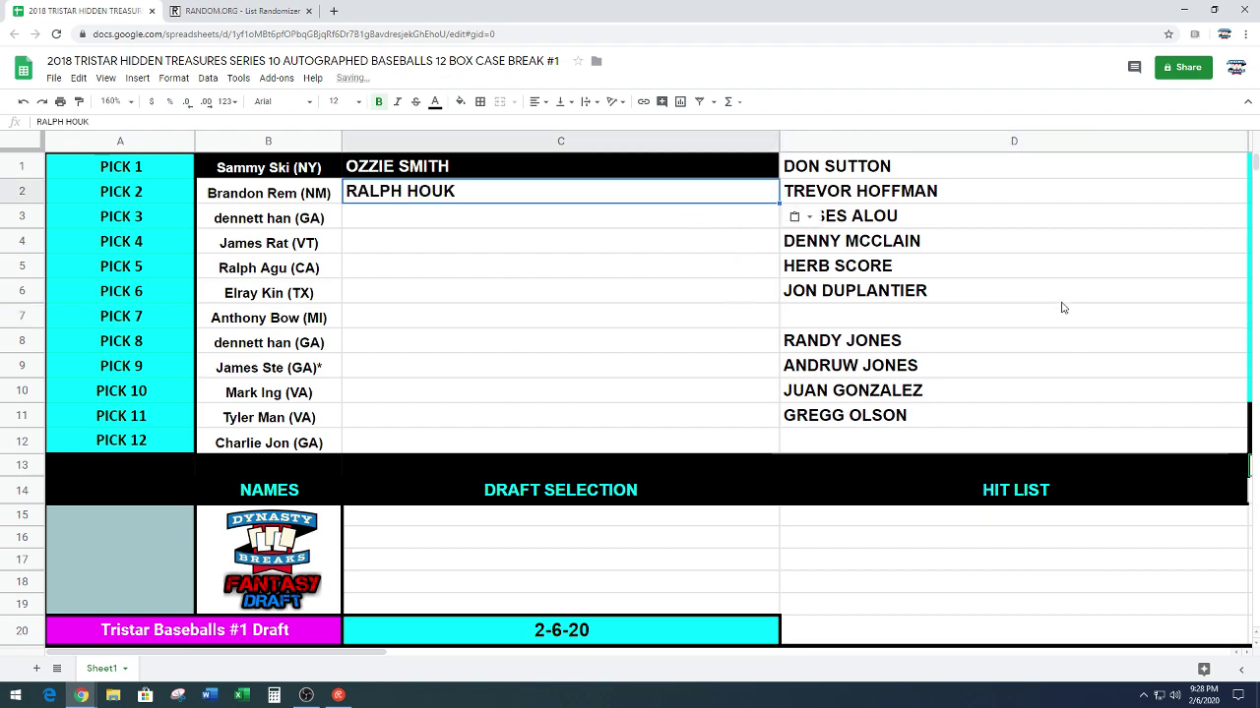
left_click(1110, 269)
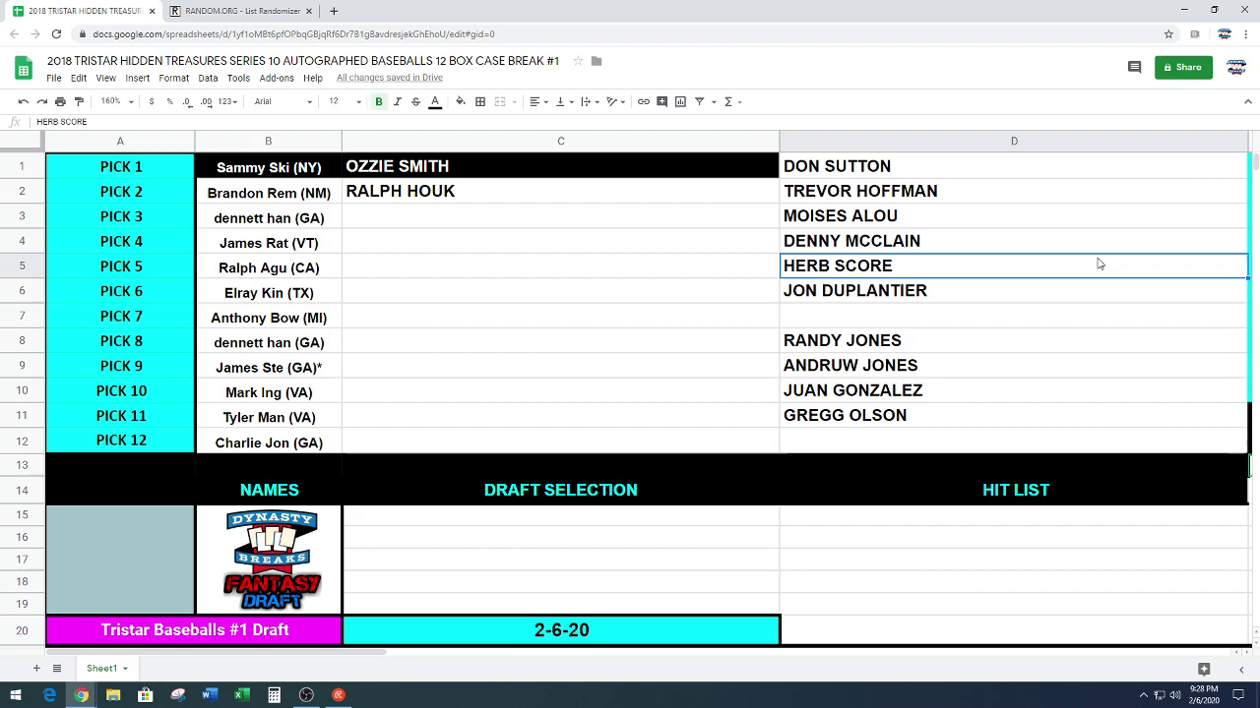
key("alt+Tab")
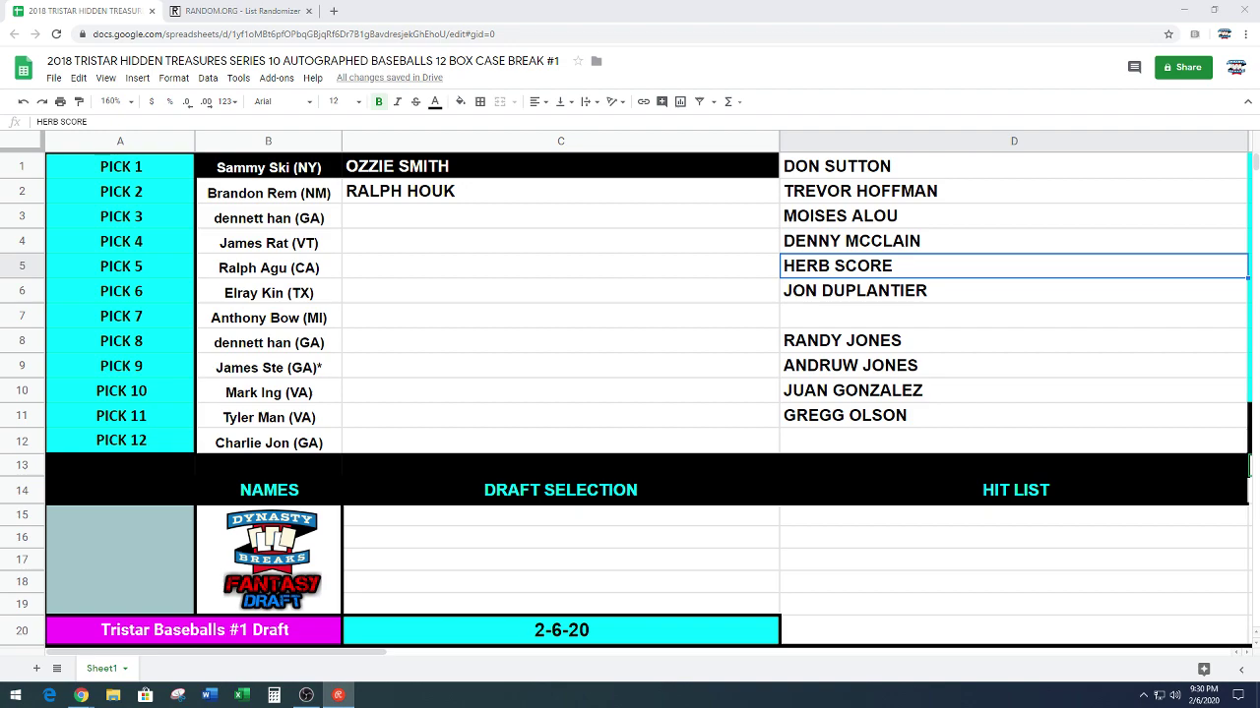
Move ANDRUW JONES from the hit list in D9 to the PICK 3 draft selection in C3.
left_click(872, 383)
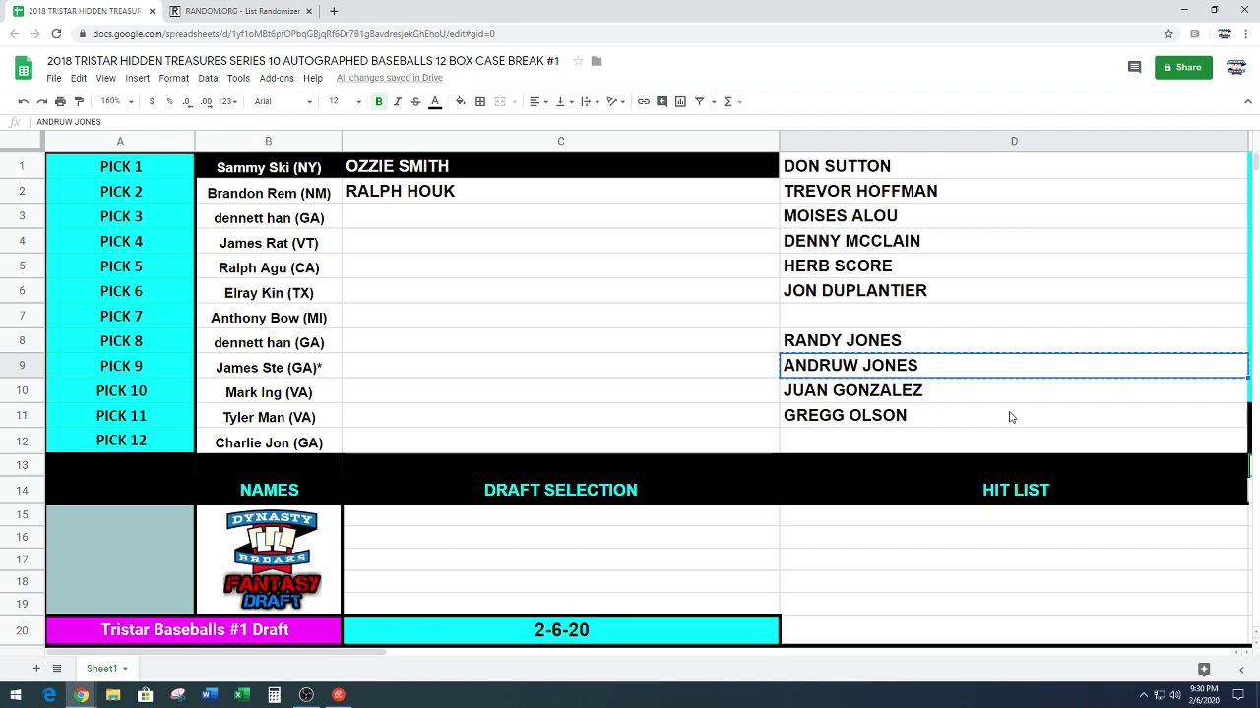
key("ctrl+c")
left_click(617, 222)
key("ctrl+v")
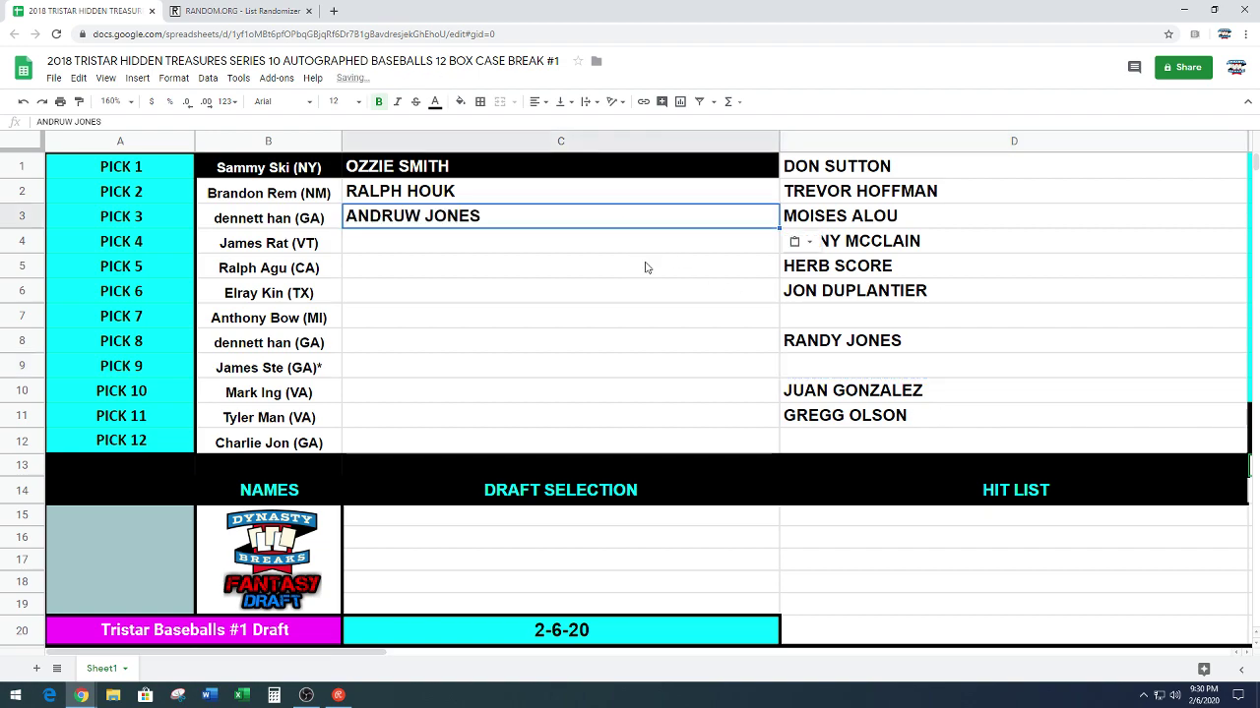
Mark the PICK 3 name and selection, B3:C3, with black fill and white text.
left_click_drag(335, 222, 364, 218)
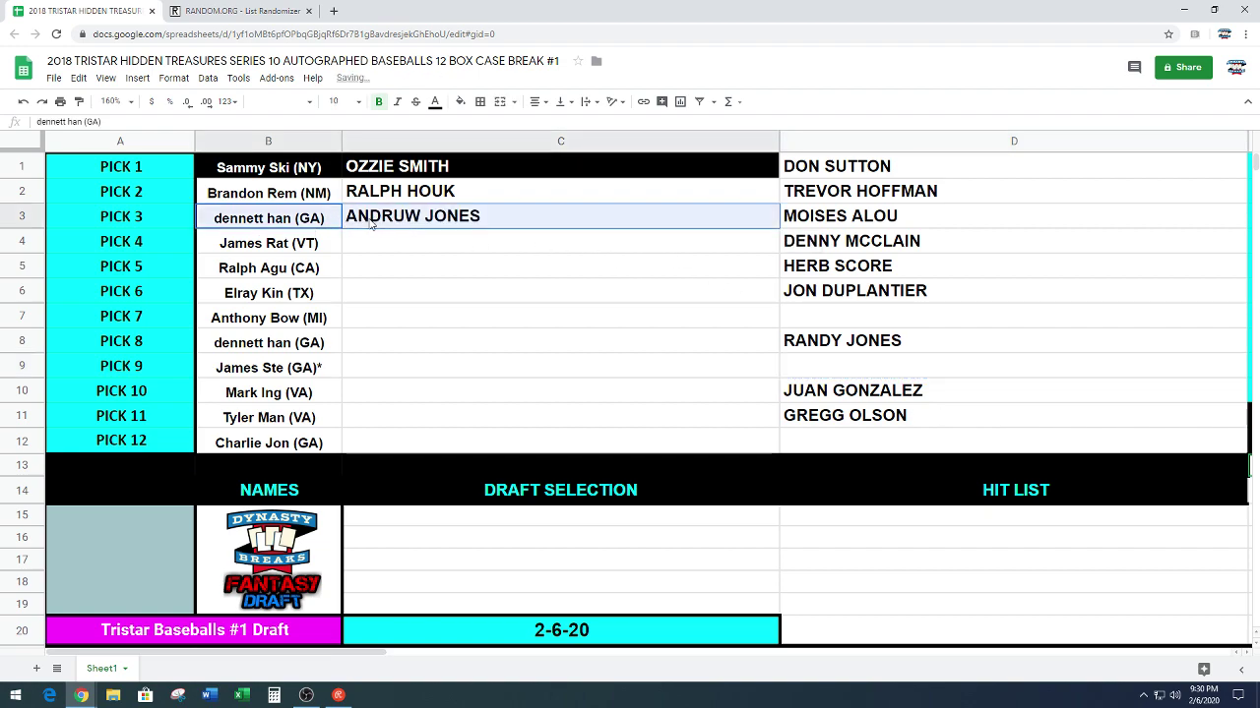
left_click(459, 101)
left_click(466, 147)
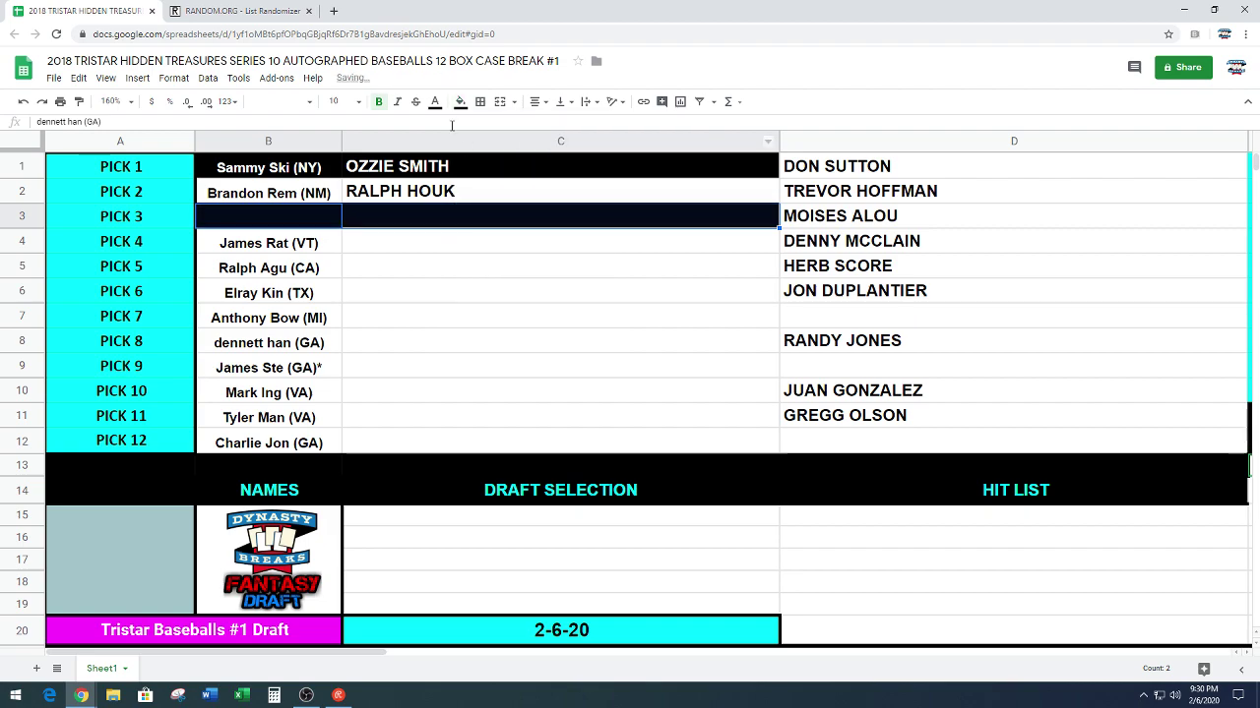
left_click(434, 102)
left_click(571, 150)
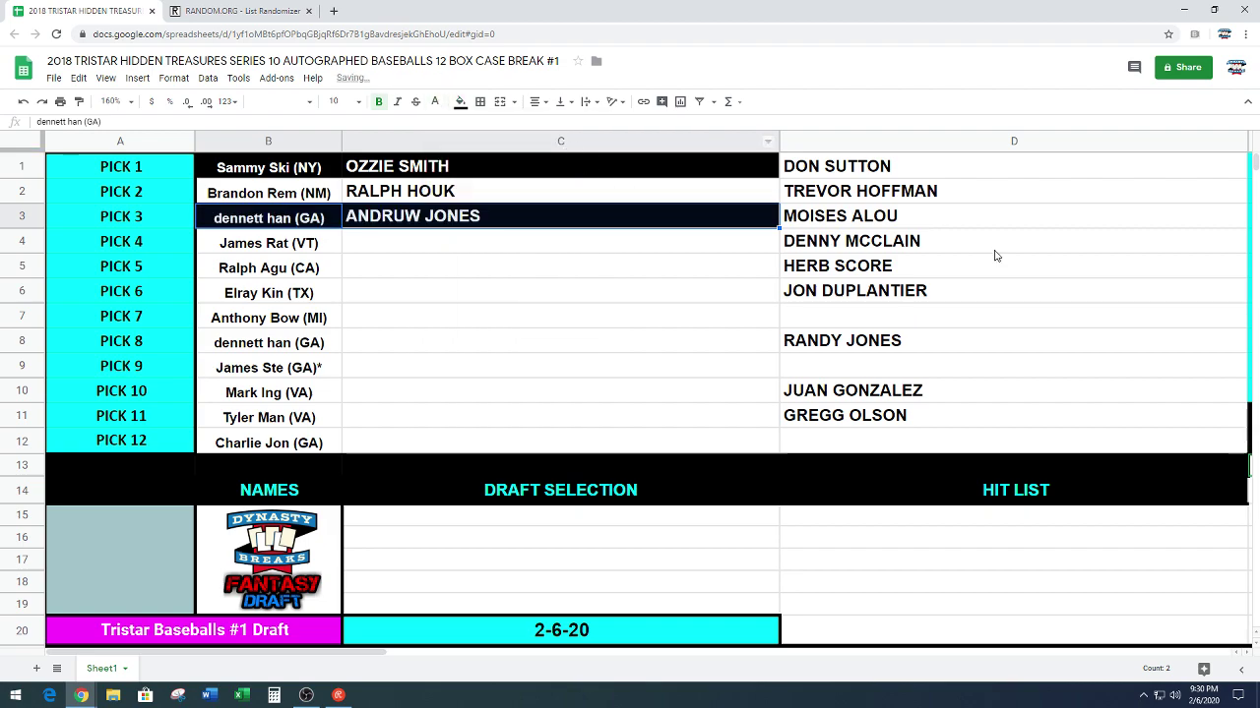
left_click(1070, 275)
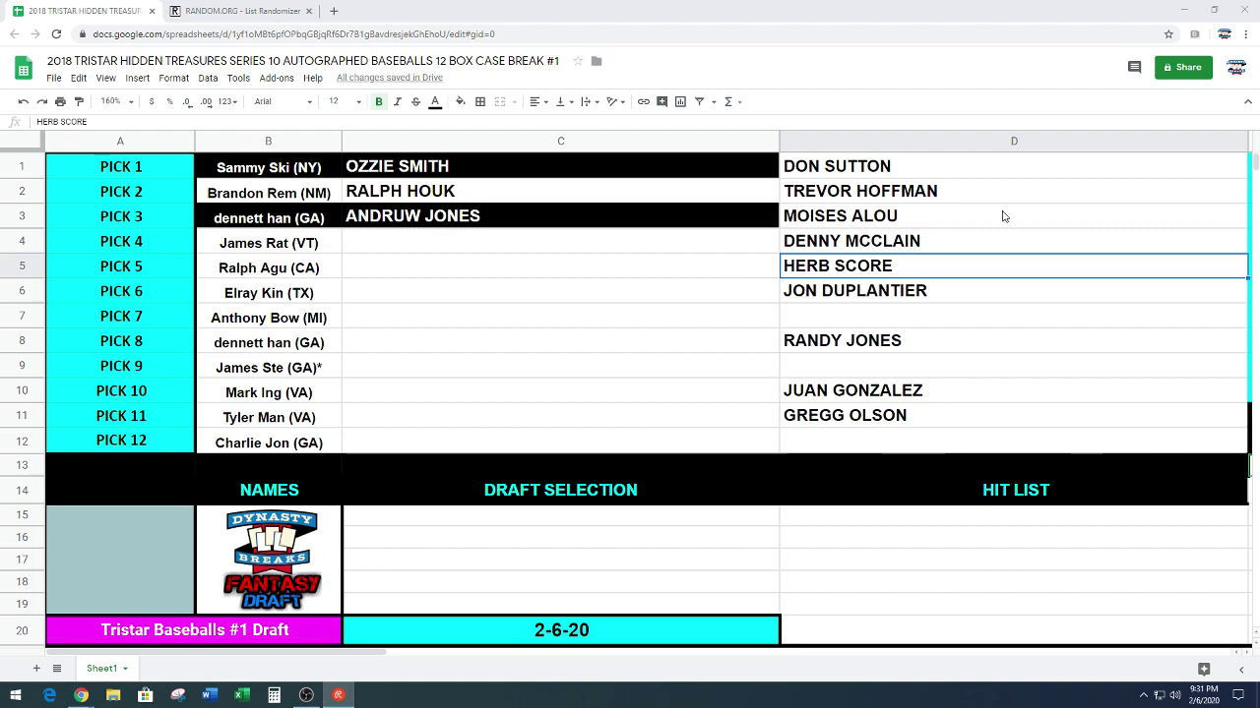
Move DON SUTTON from the hit list in D1 to the PICK 4 draft selection in C4.
left_click(964, 174)
key("ctrl+c")
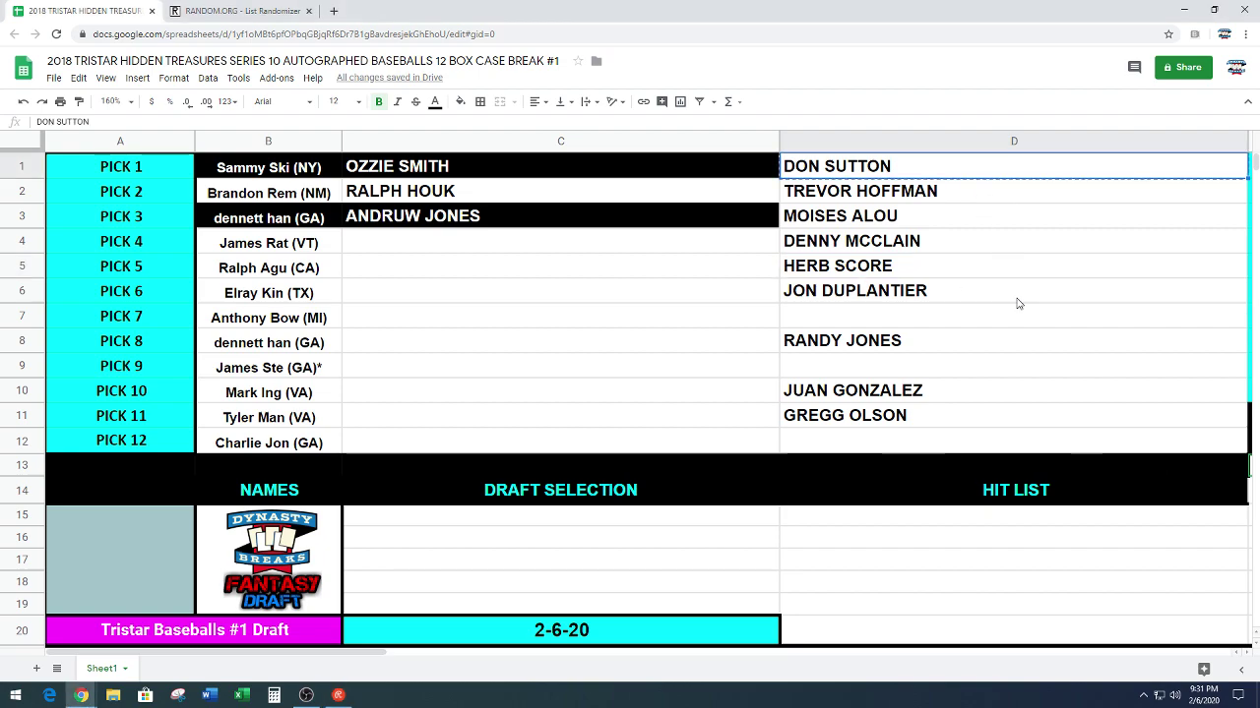
left_click(540, 245)
key("ctrl+v")
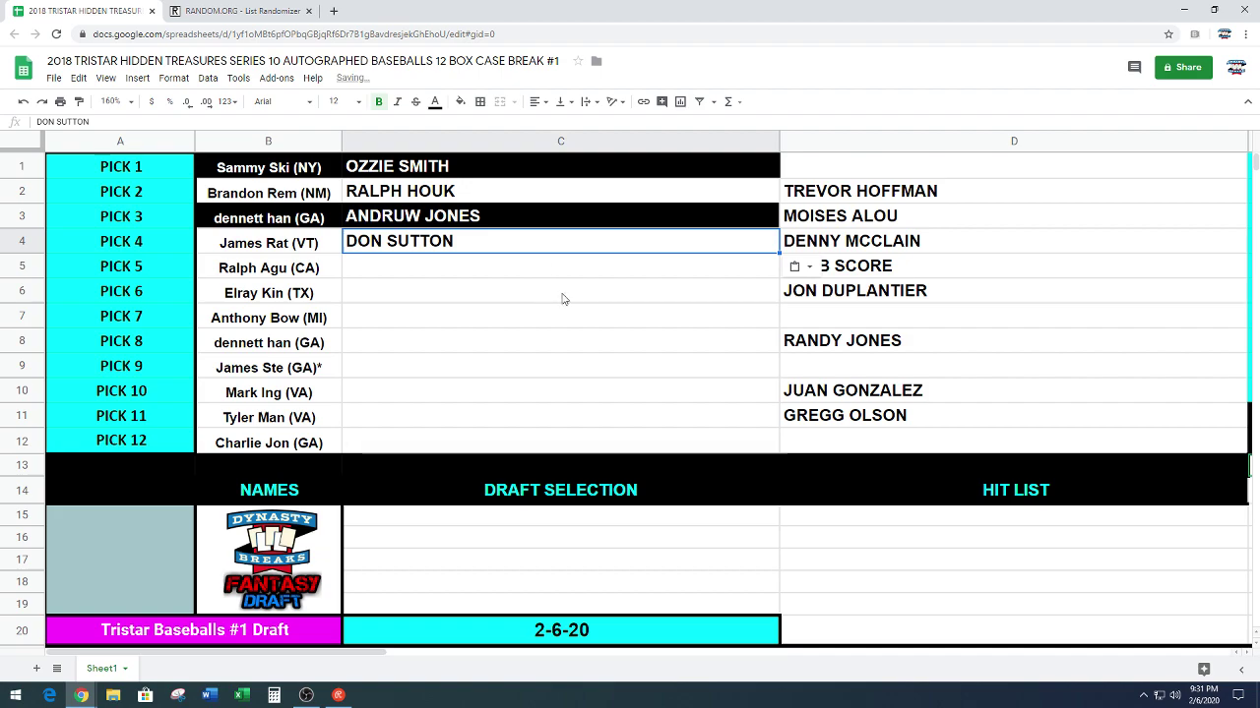
left_click(1065, 315)
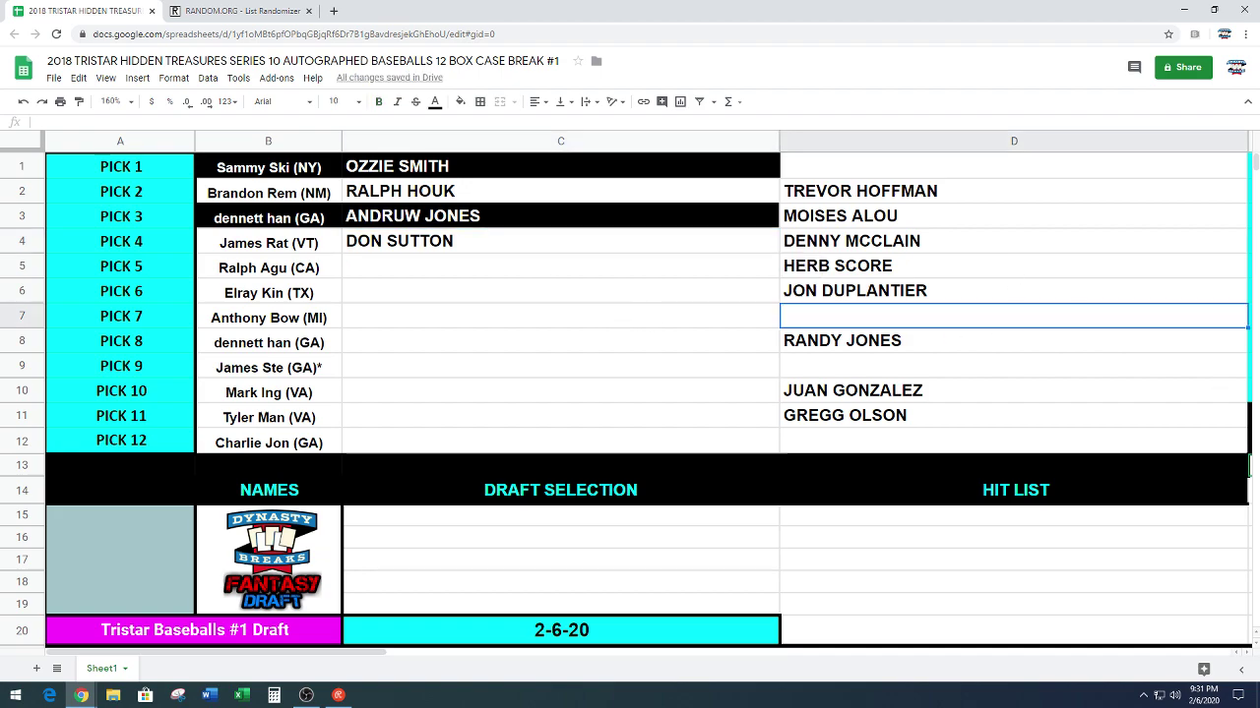
key("alt+Tab")
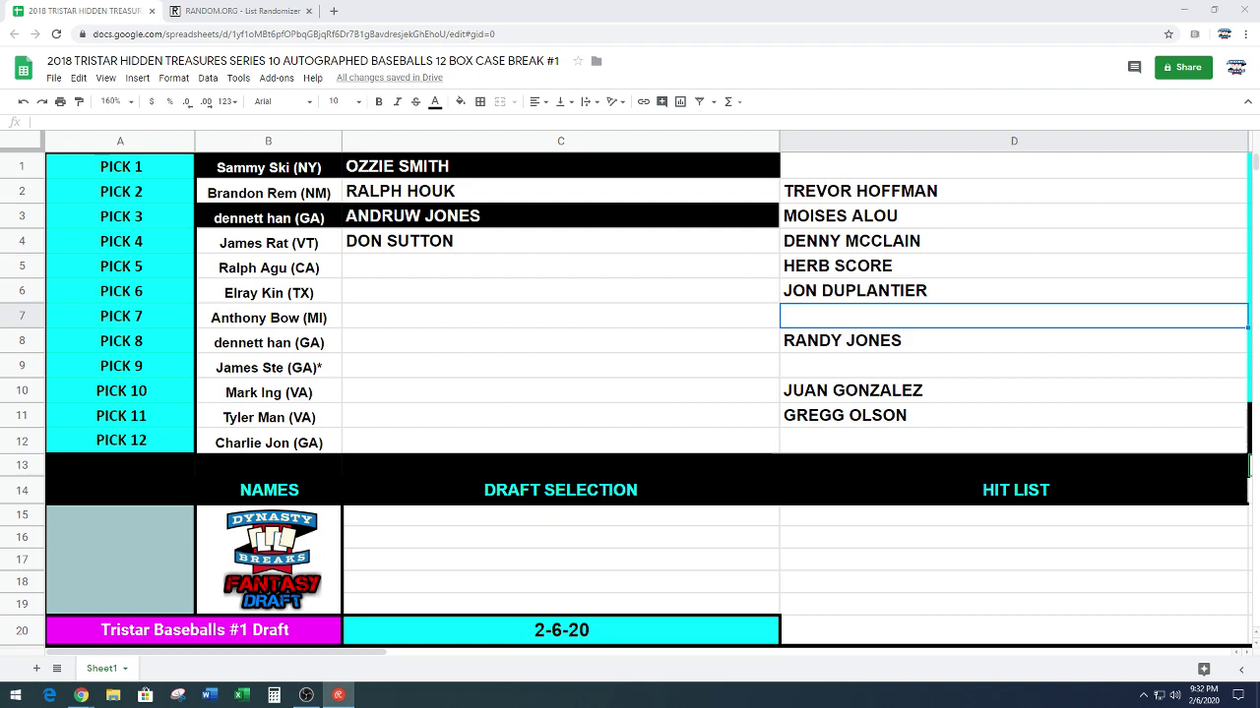
Move JUAN GONZALEZ from the hit list in D10 to the PICK 5 draft selection in C5.
left_click(863, 396)
key("ctrl+c")
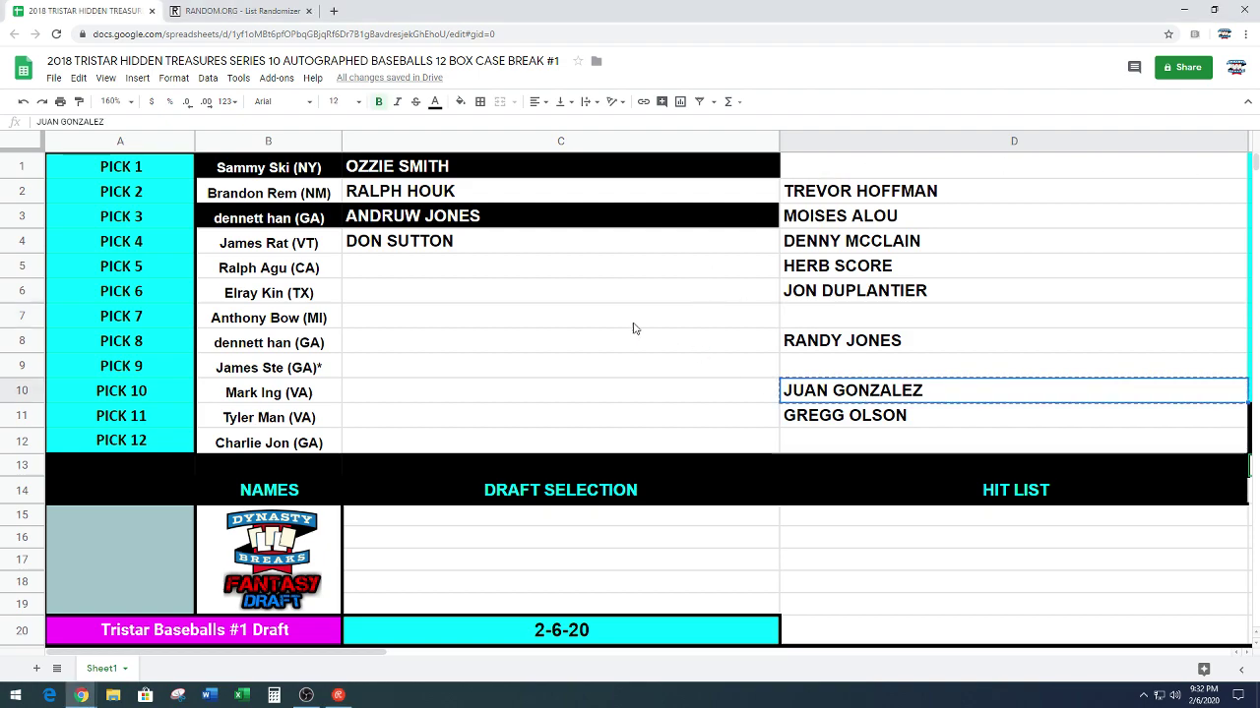
left_click(526, 272)
key("ctrl+v")
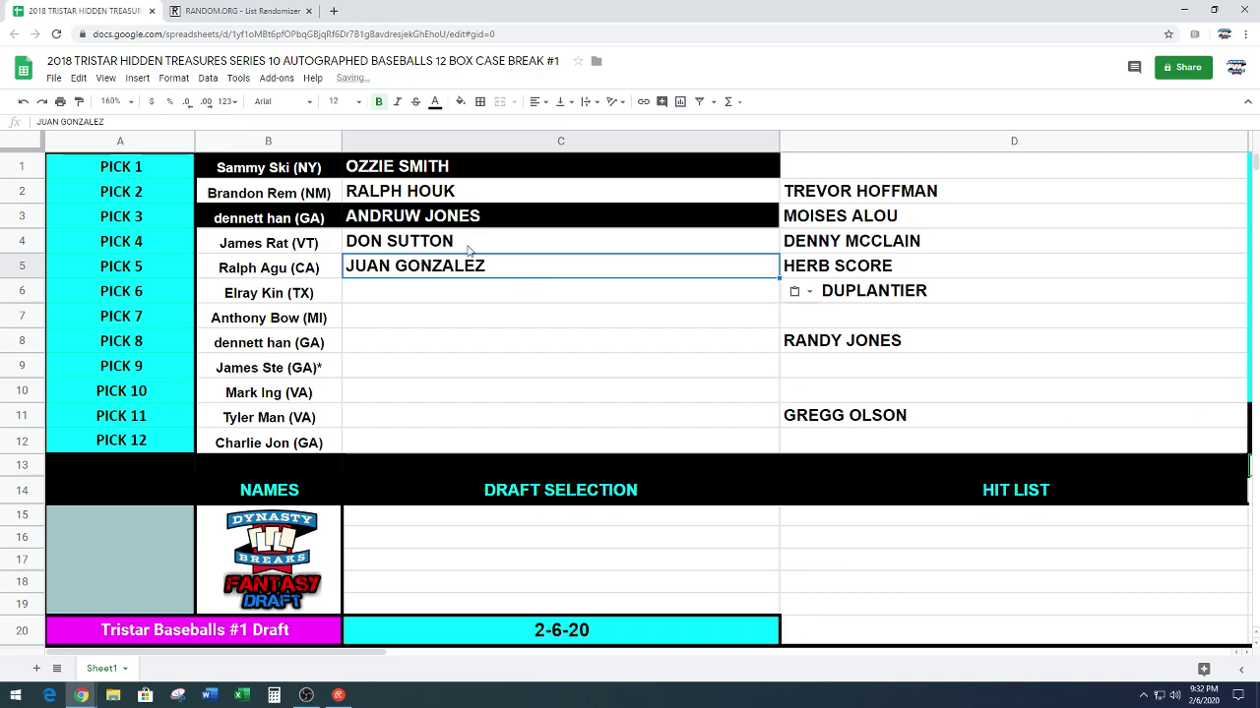
Mark the PICK 5 selection in C5 and the participant name in B5 with black fill and white text.
left_click(460, 102)
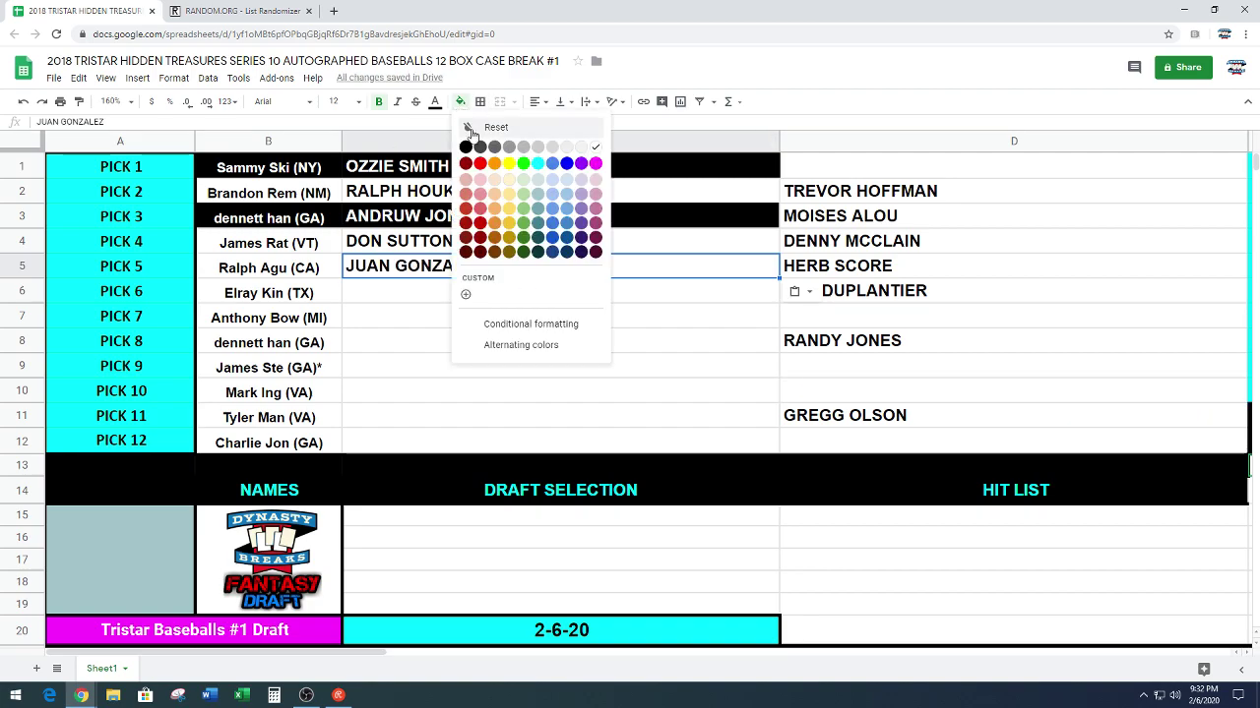
left_click(465, 147)
left_click(434, 102)
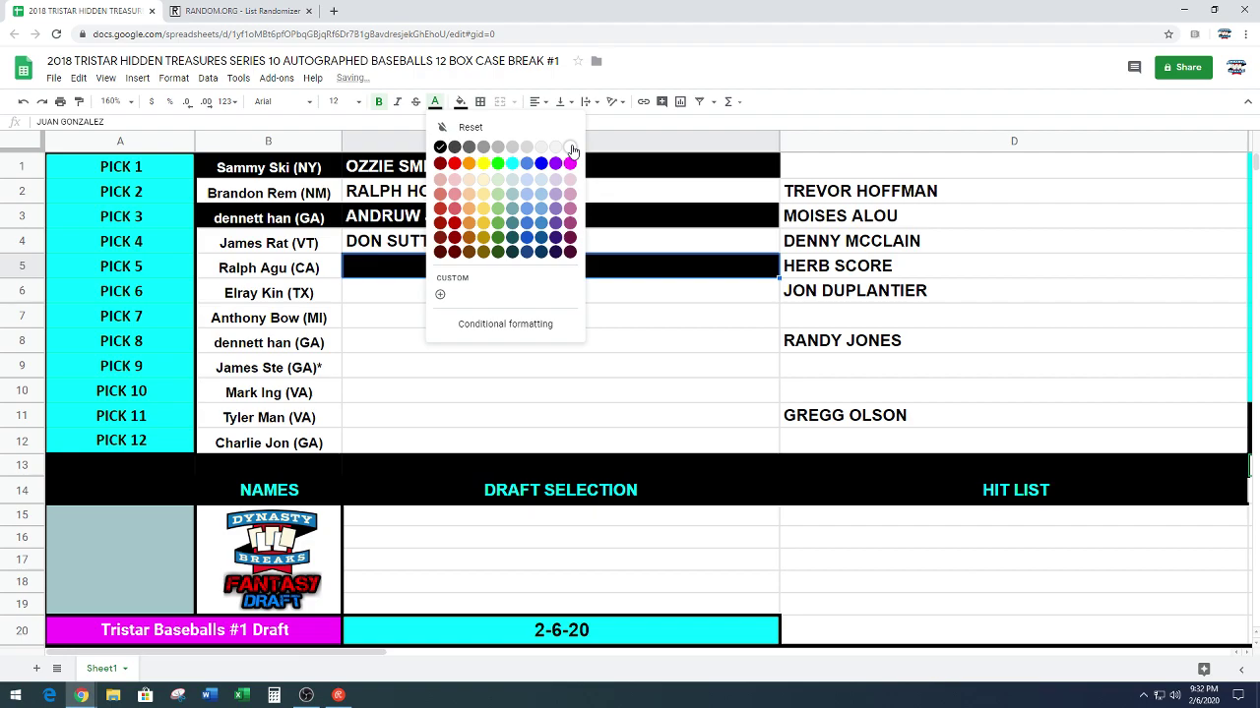
left_click(570, 148)
left_click(335, 272)
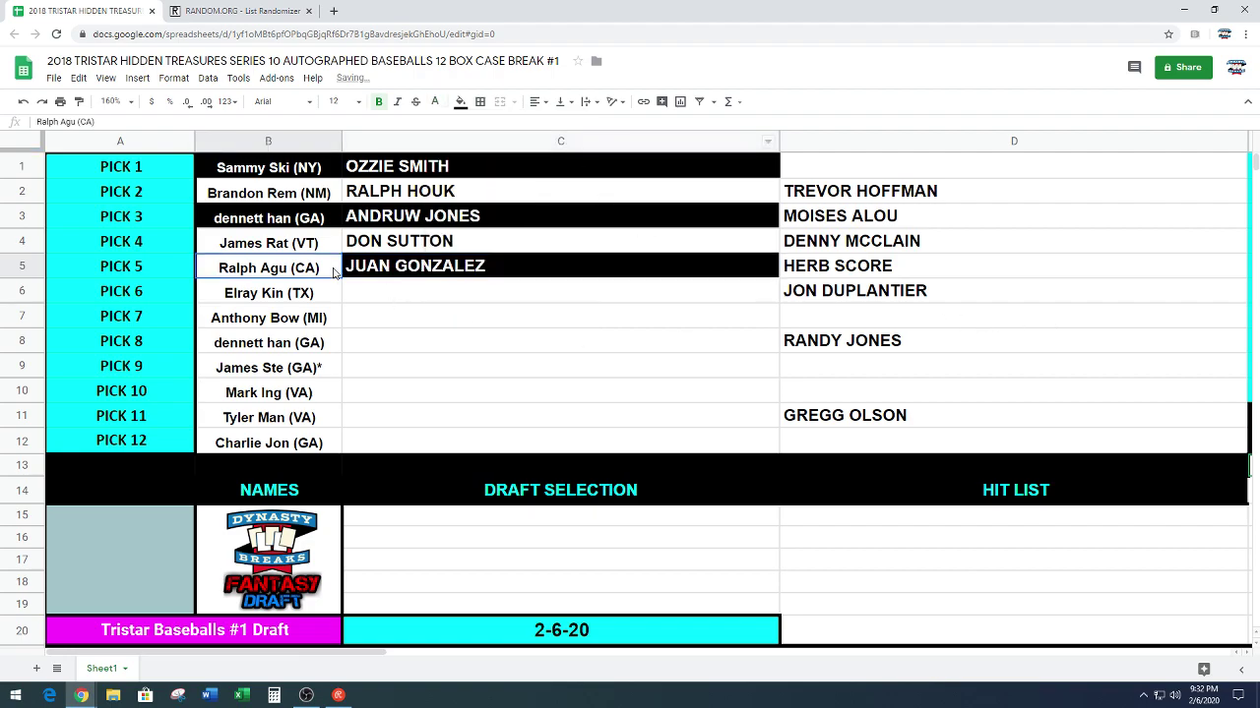
left_click(461, 102)
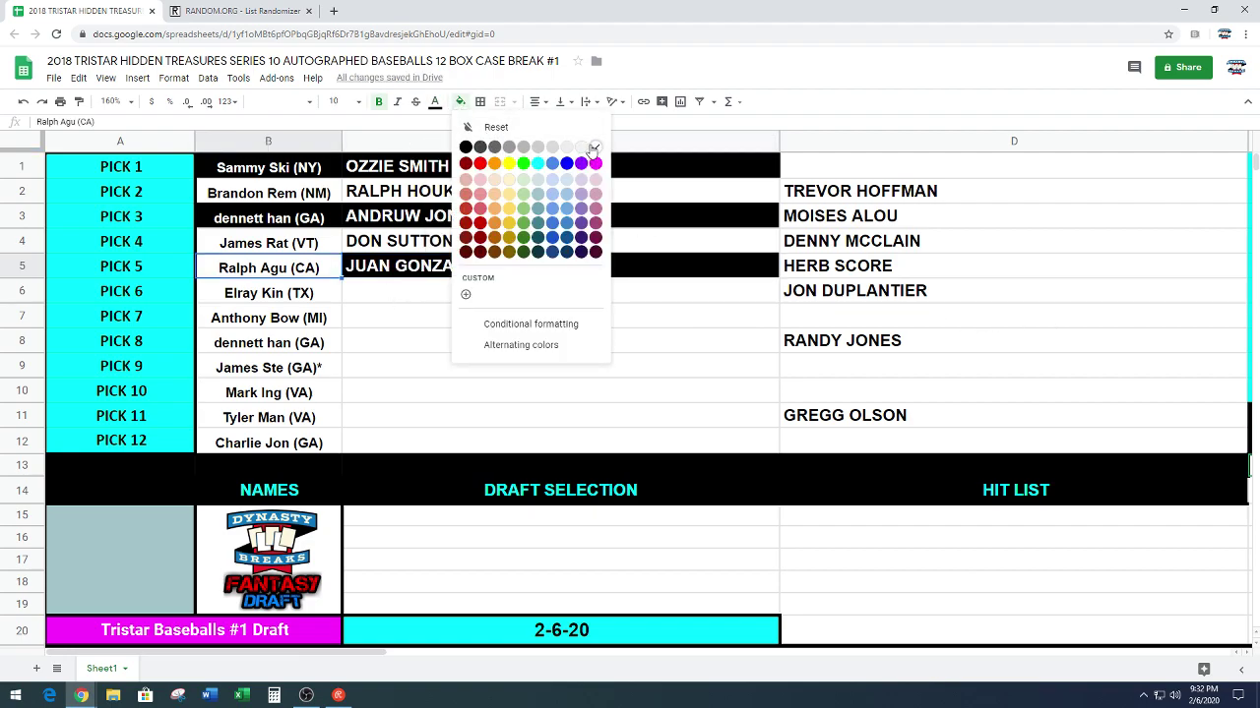
left_click(465, 147)
left_click(434, 102)
left_click(569, 148)
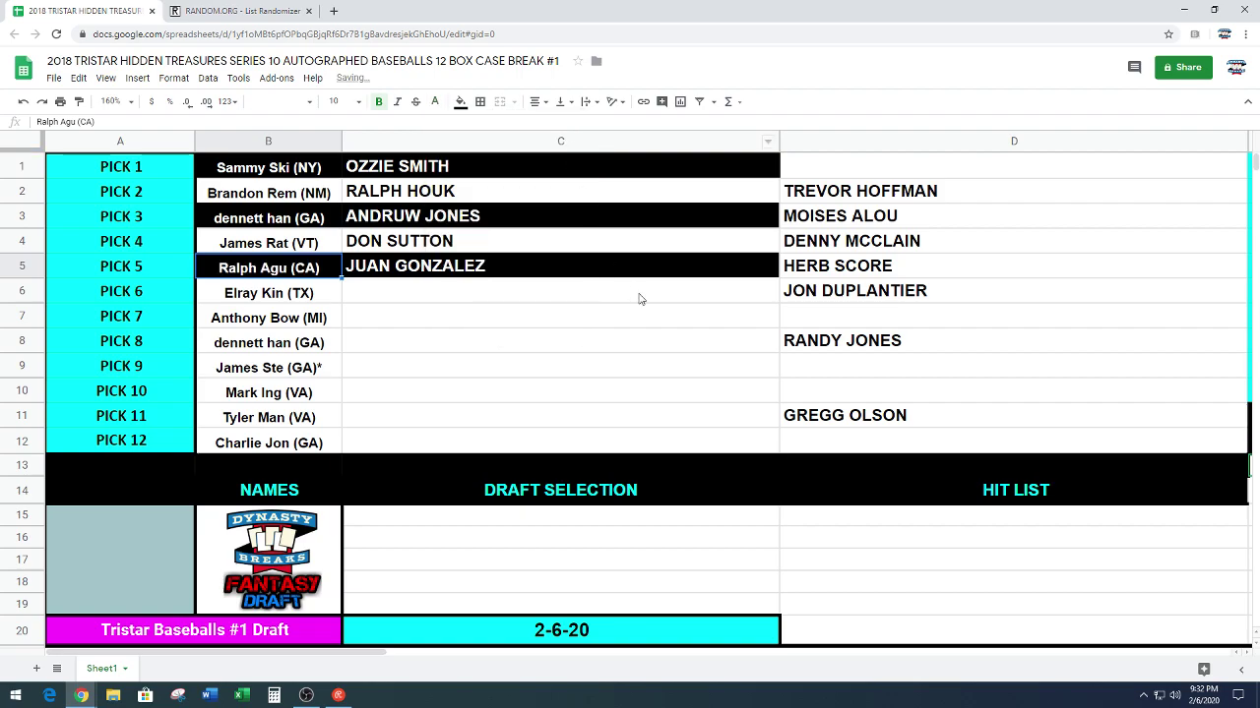
left_click(1063, 295)
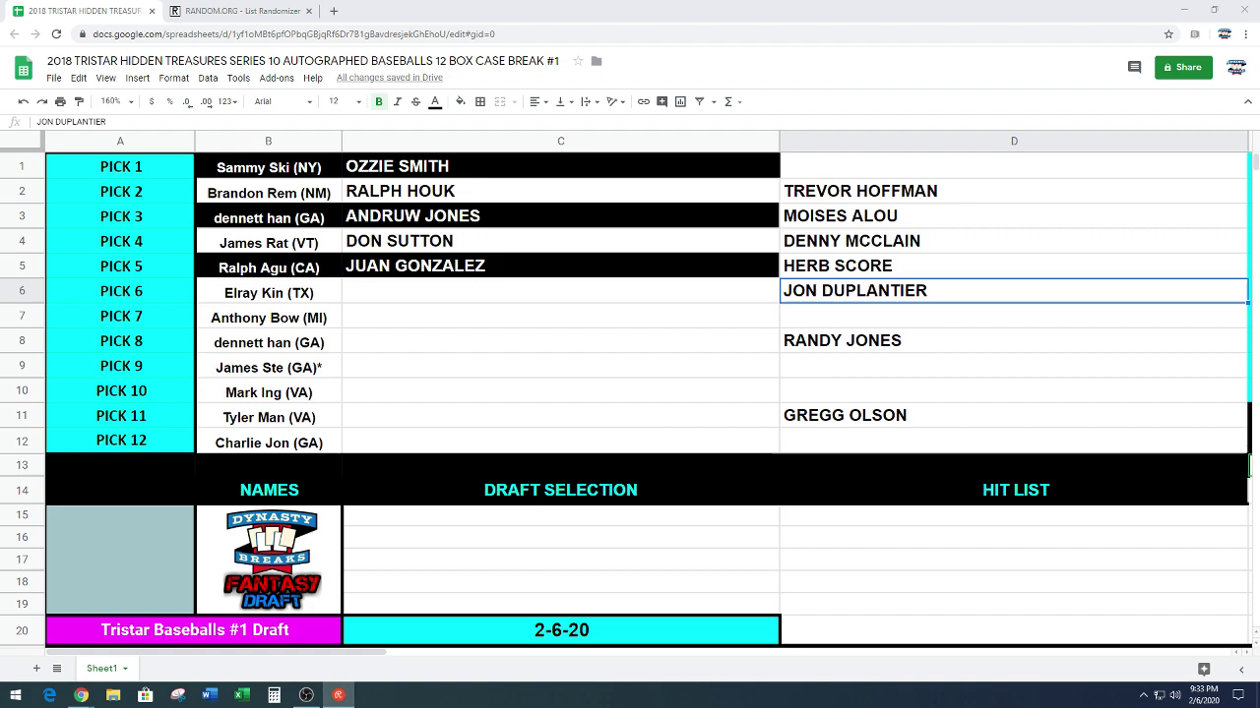
Move HERB SCORE from the hit list in D5 to the PICK 6 draft selection in C6.
left_click(913, 269)
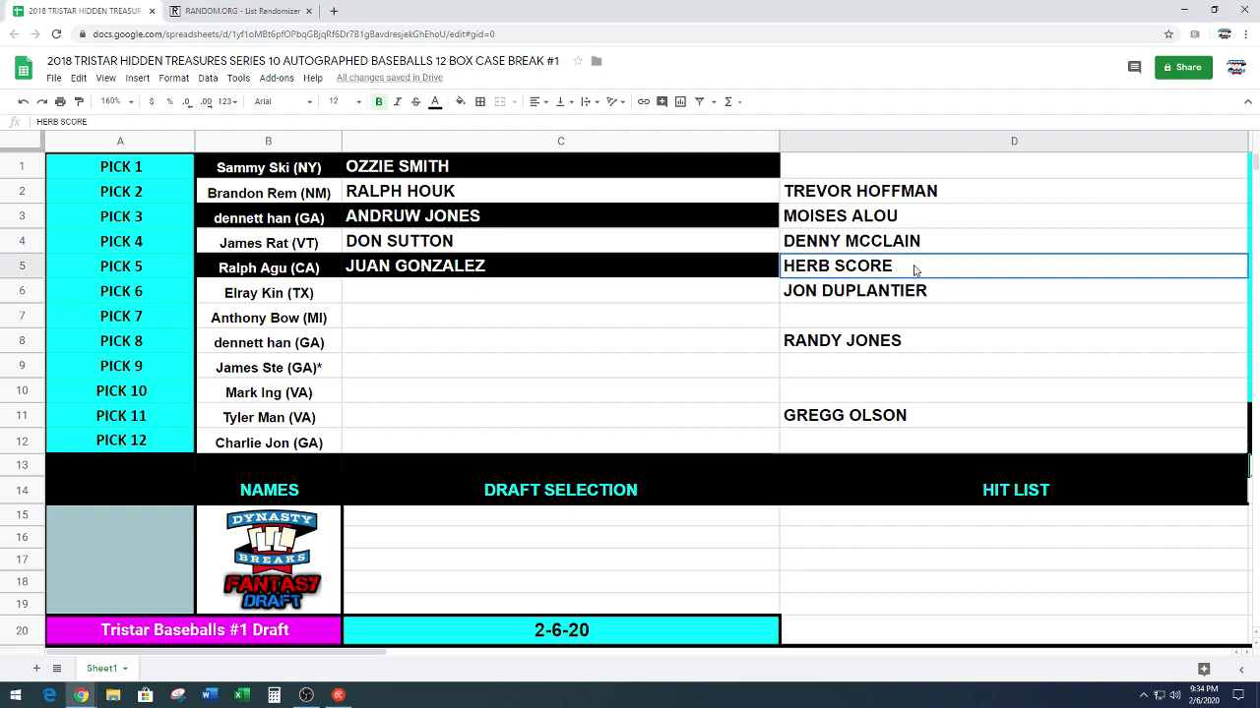
left_click(600, 295)
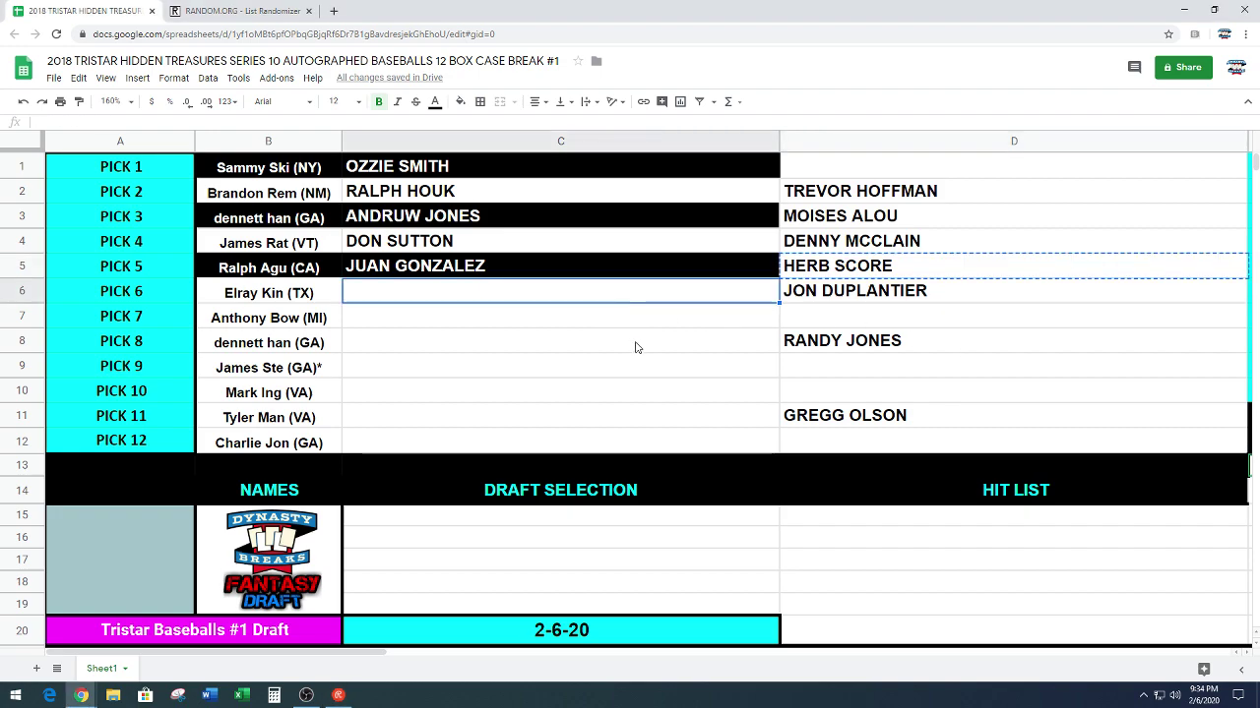
key("ctrl+v")
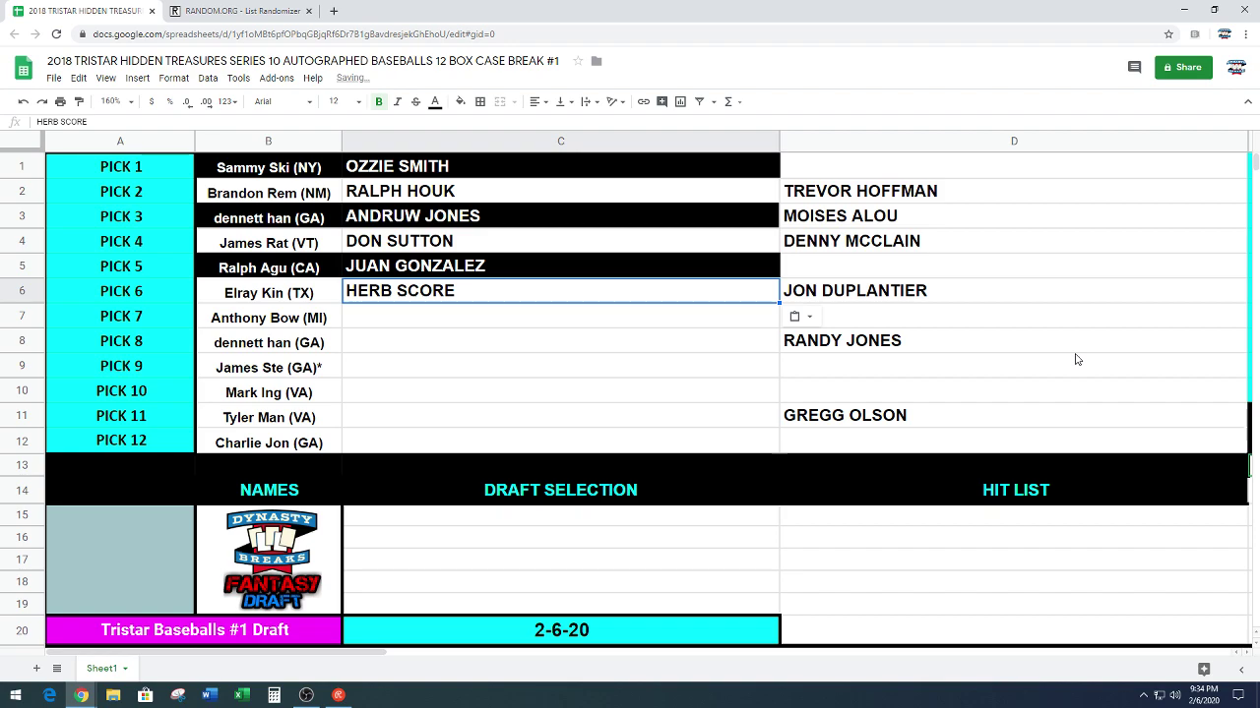
Fill the merged block A15:A19 beside the logo with cyan.
left_click(152, 571)
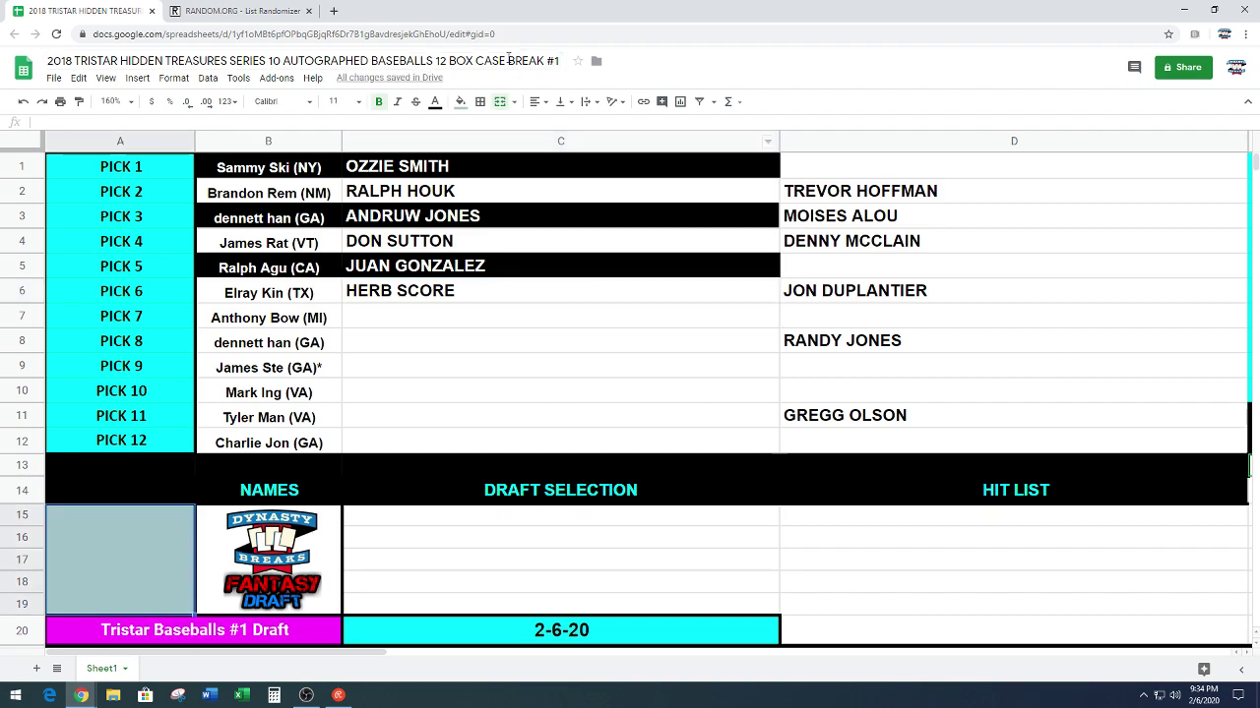
left_click(460, 102)
left_click(537, 163)
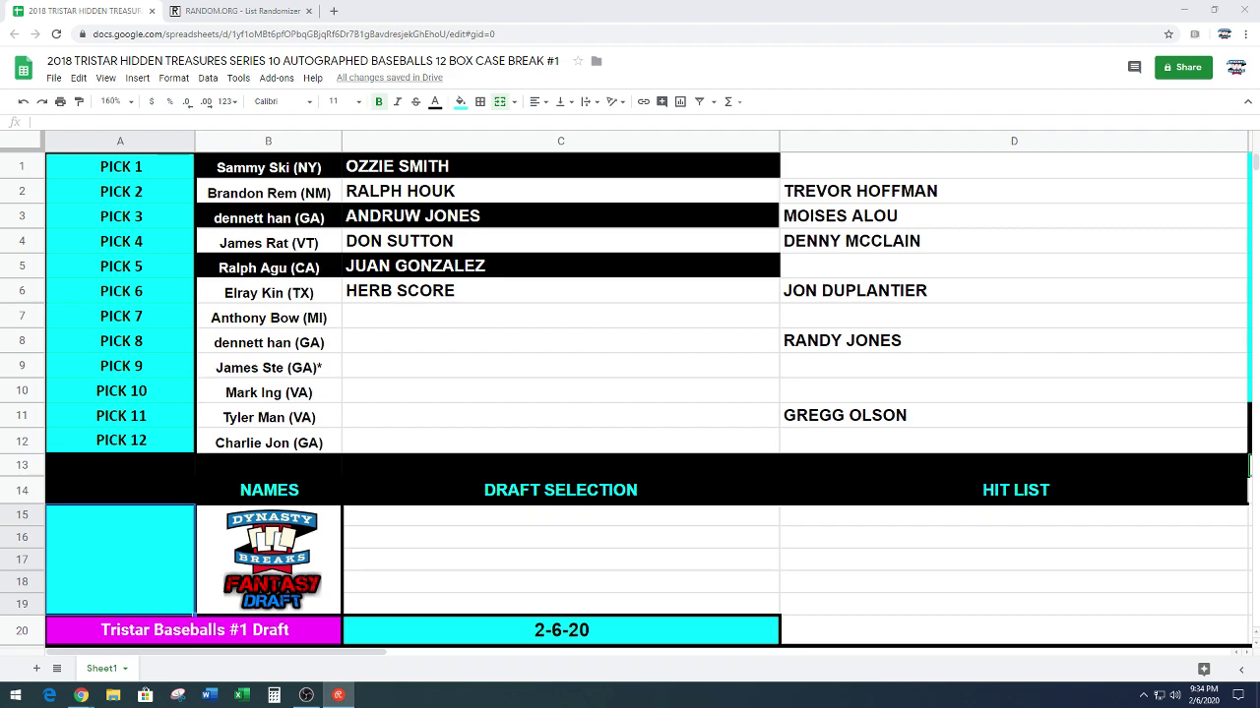
Move TREVOR HOFFMAN from the hit list in D2 to the PICK 7 draft selection in C7.
left_click(912, 198)
key("ctrl+c")
left_click(456, 319)
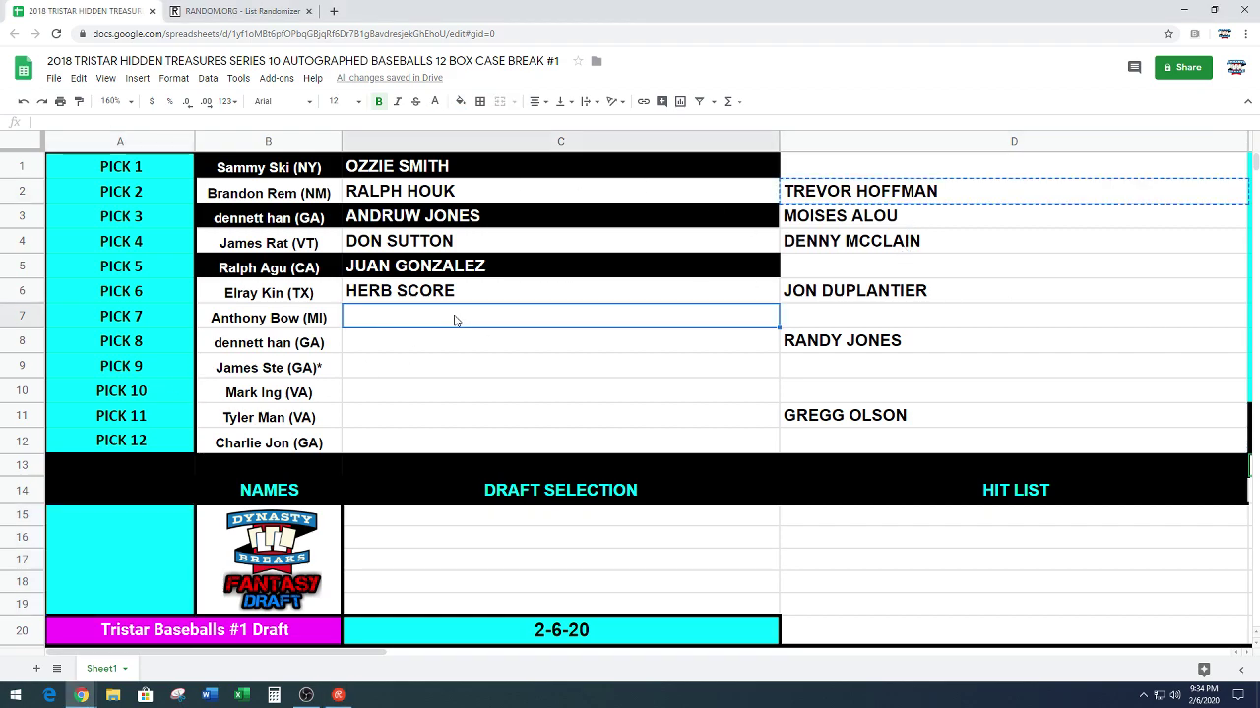
key("ctrl+v")
left_click(458, 398)
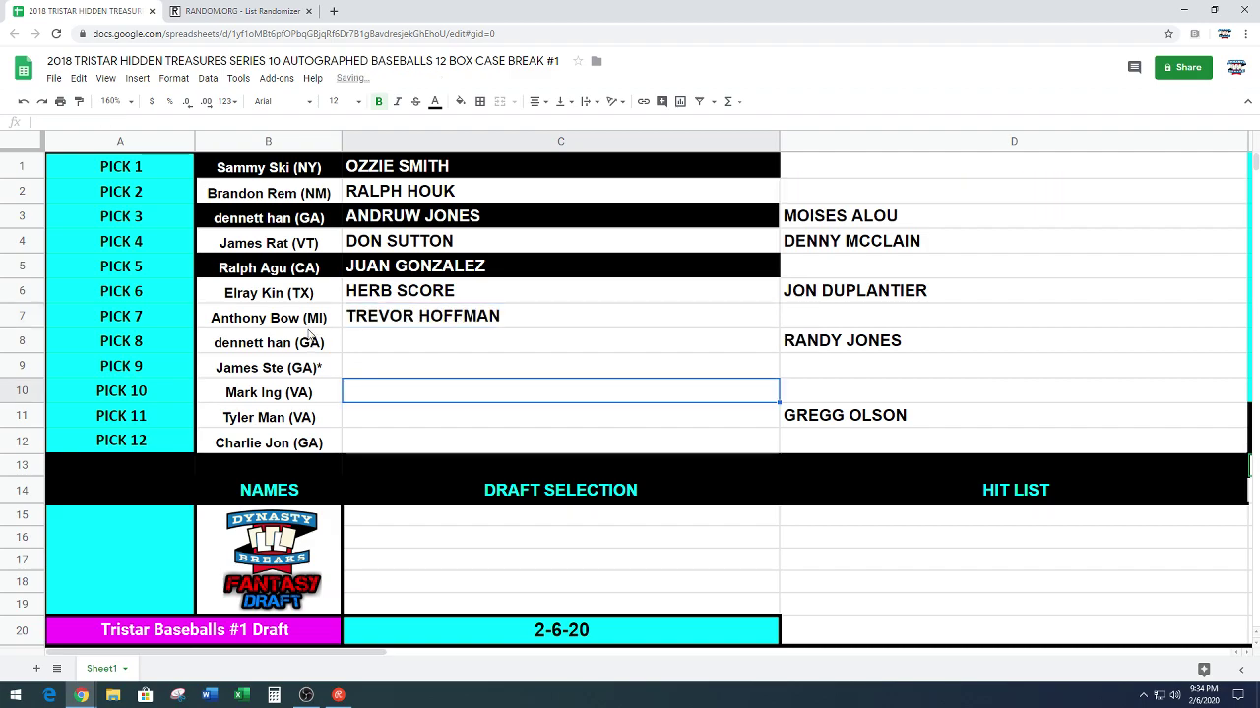
Mark the PICK 7 name and selection, B7:C7, with black fill and white text.
left_click(330, 321)
left_click(361, 324, "shift")
left_click(459, 101)
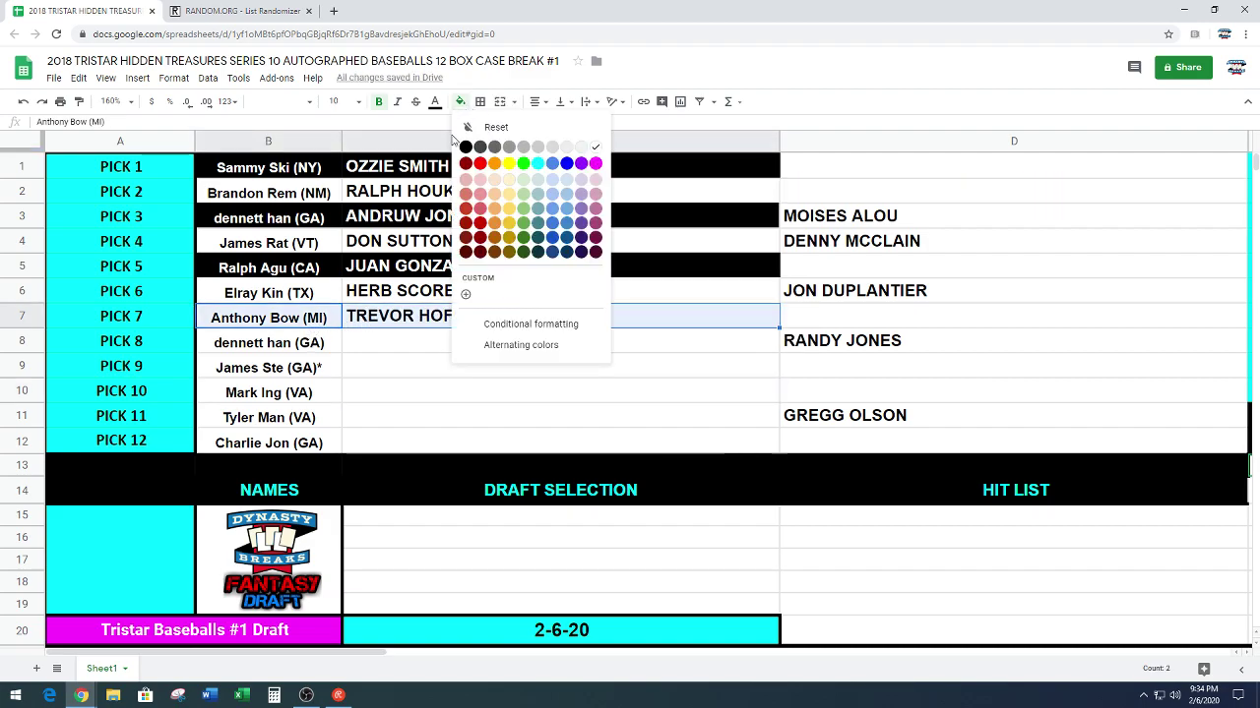
left_click(465, 147)
left_click(434, 101)
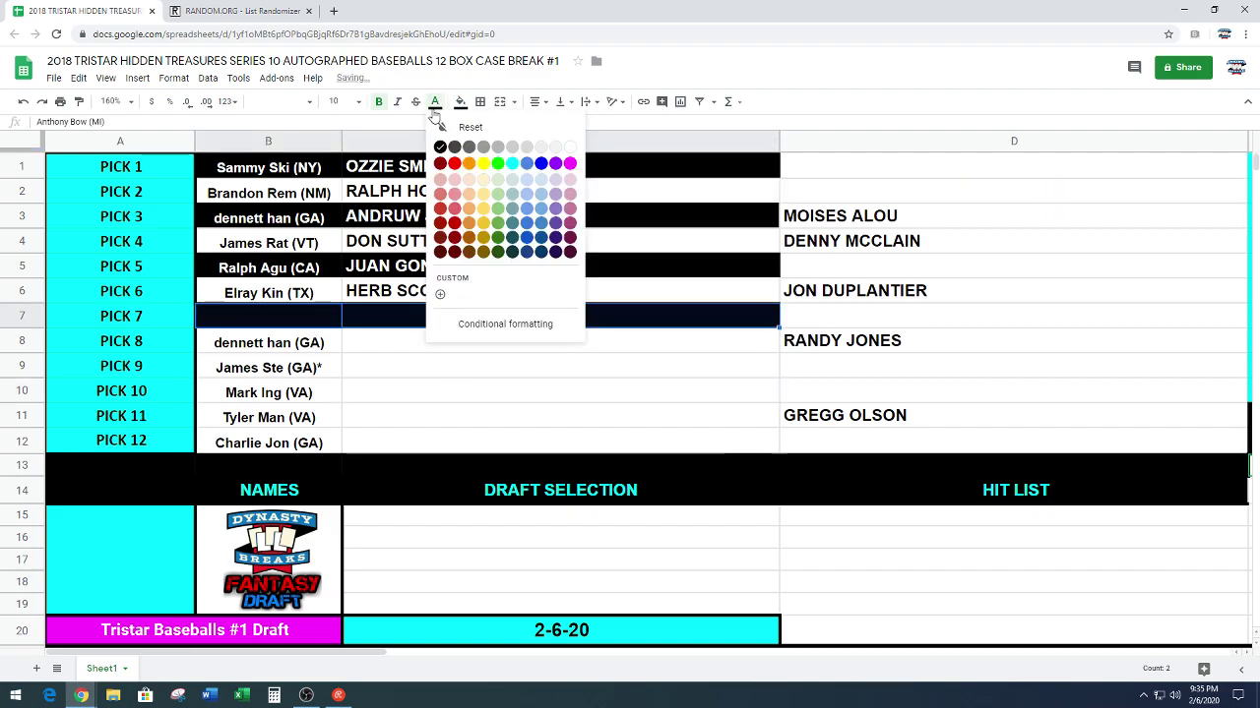
left_click(570, 148)
left_click(1049, 243)
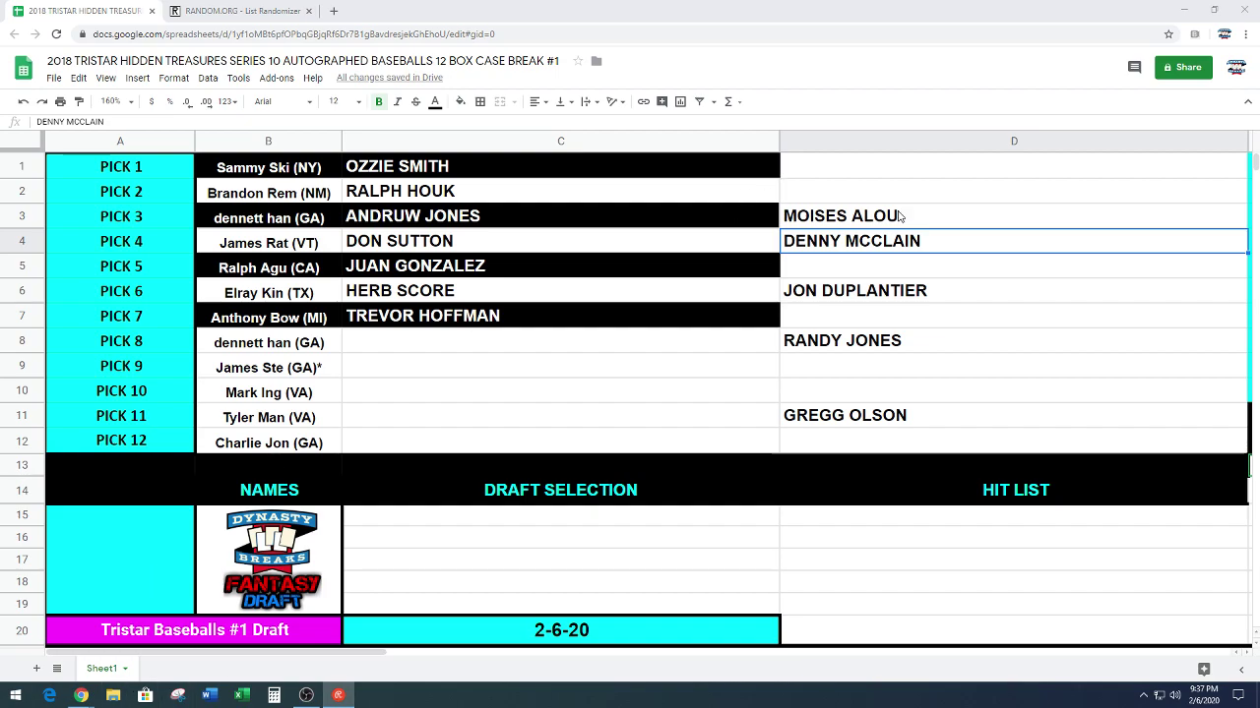
Move MOISES ALOU from the hit list in D3 to the PICK 8 draft selection in C8.
left_click(953, 216)
key("ctrl+c")
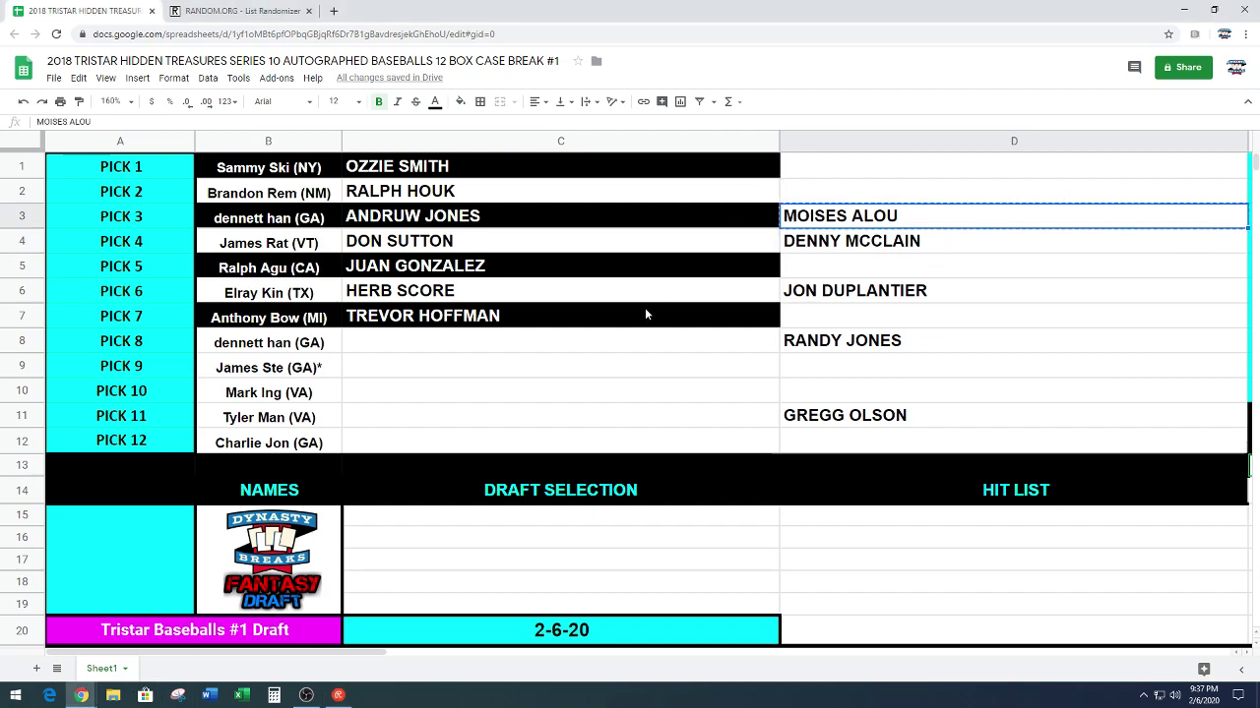
left_click(529, 349)
key("ctrl+v")
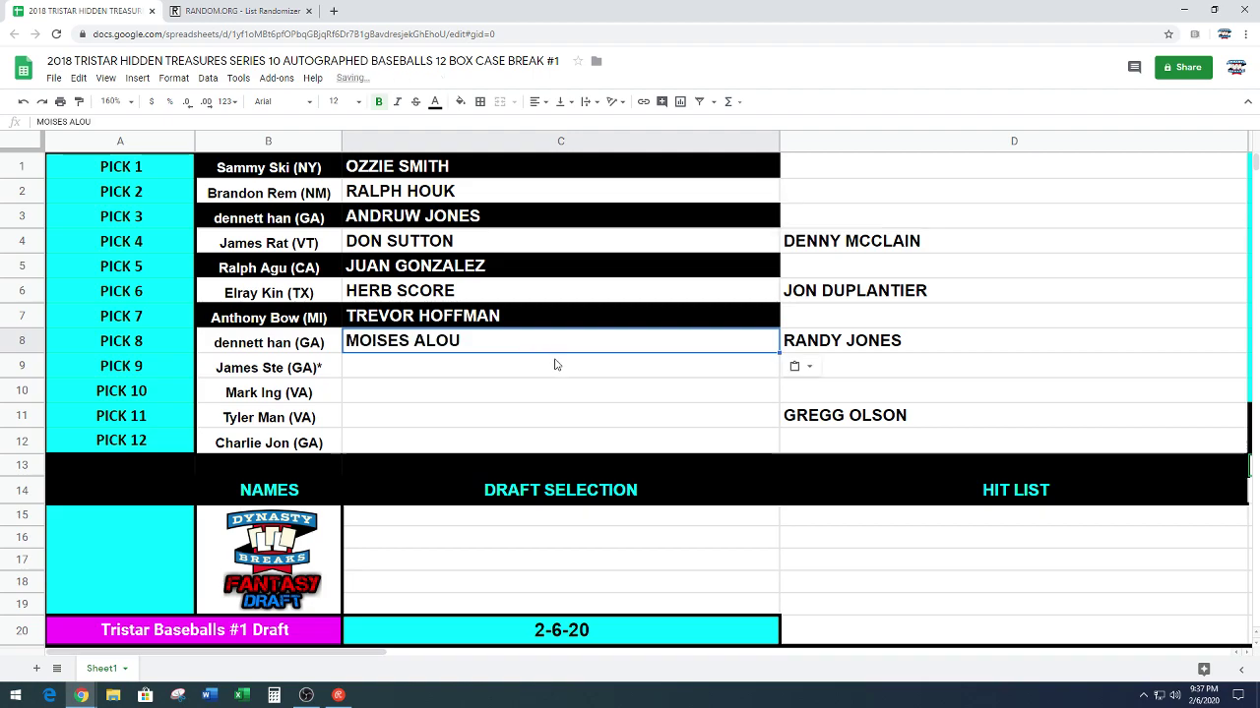
left_click(1080, 348)
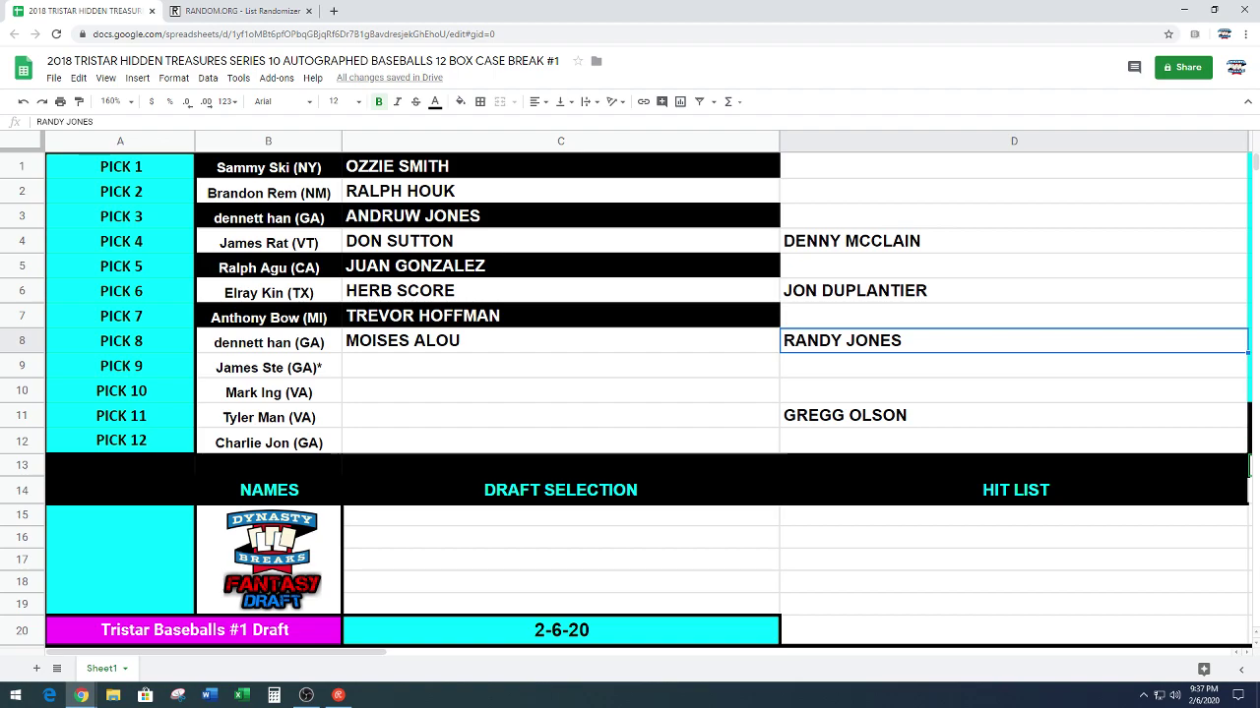
key("alt+Tab")
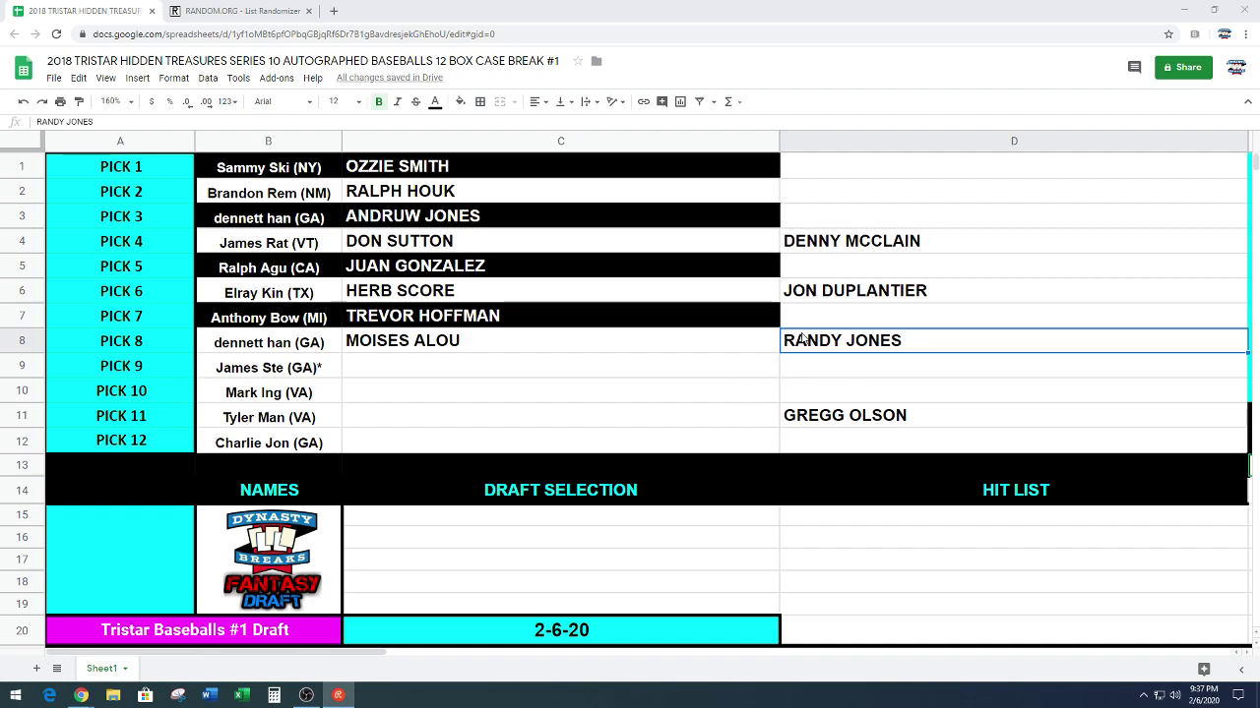
Move DENNY MCCLAIN from the hit list in D4 to the PICK 9 draft selection in C9.
left_click(904, 251)
key("ctrl+c")
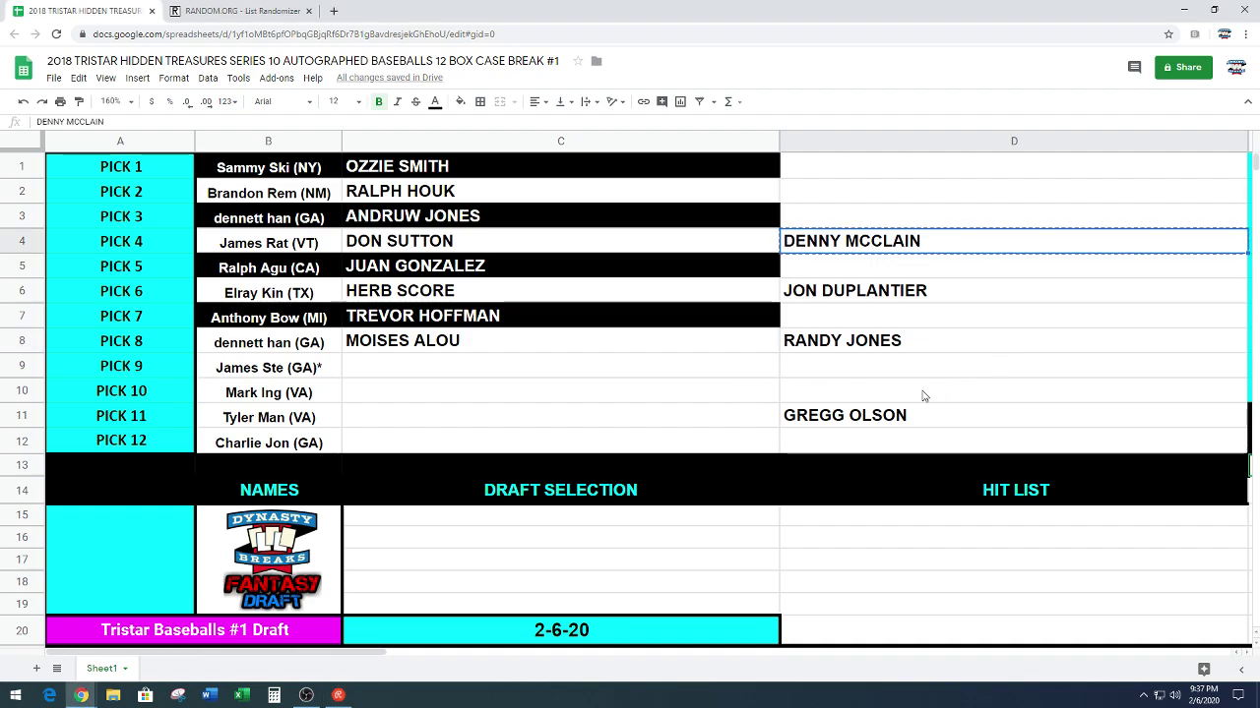
left_click(425, 370)
key("ctrl+v")
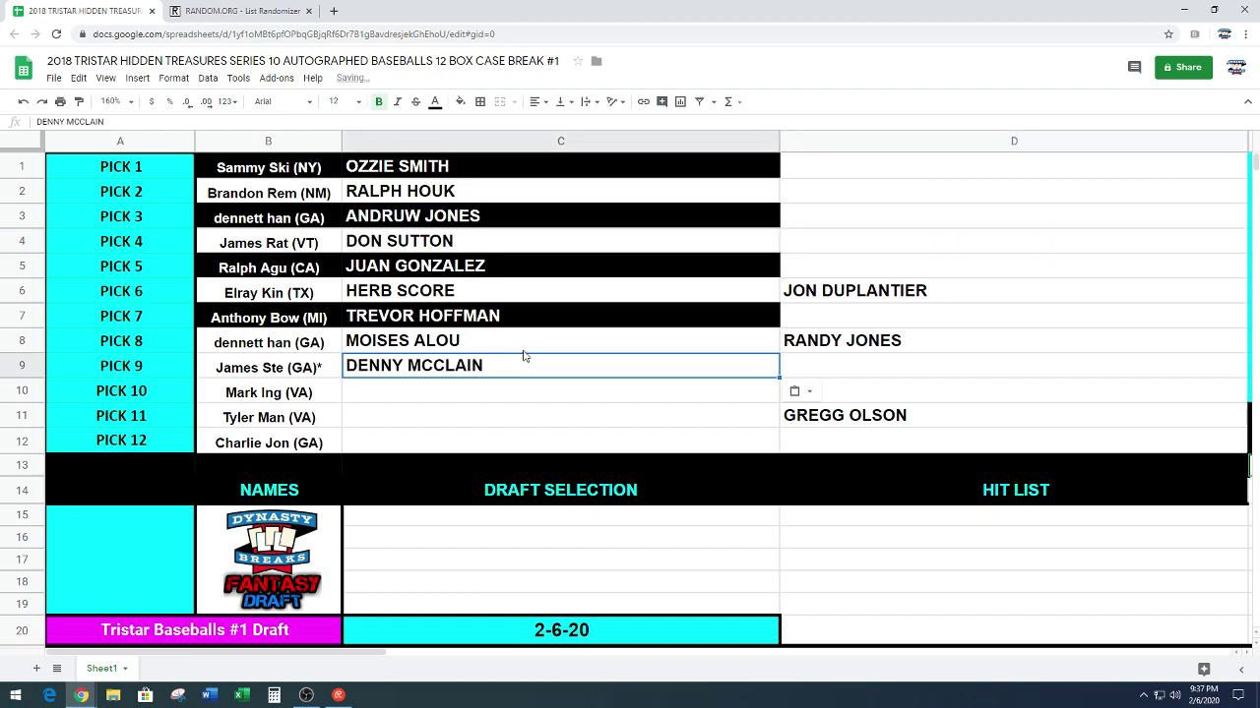
Mark the PICK 9 name and selection, B9:C9, with black fill and white text.
left_click_drag(337, 368, 380, 368)
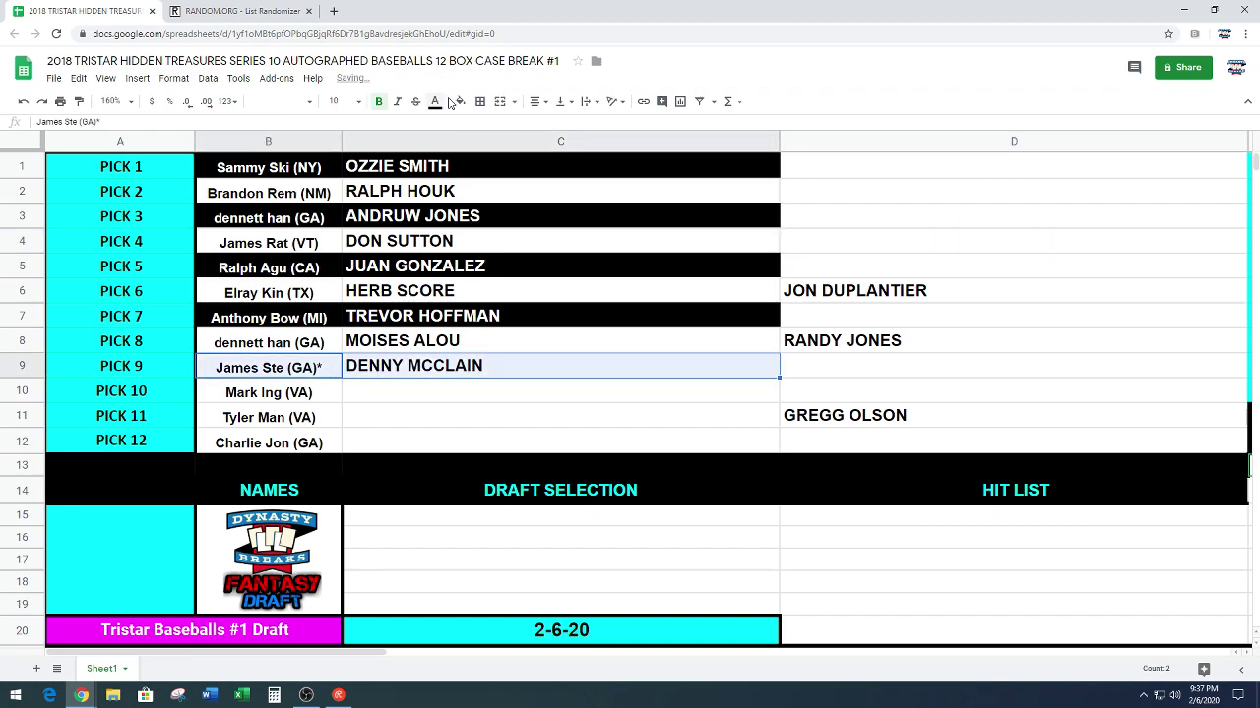
left_click(460, 101)
left_click(464, 151)
left_click(433, 101)
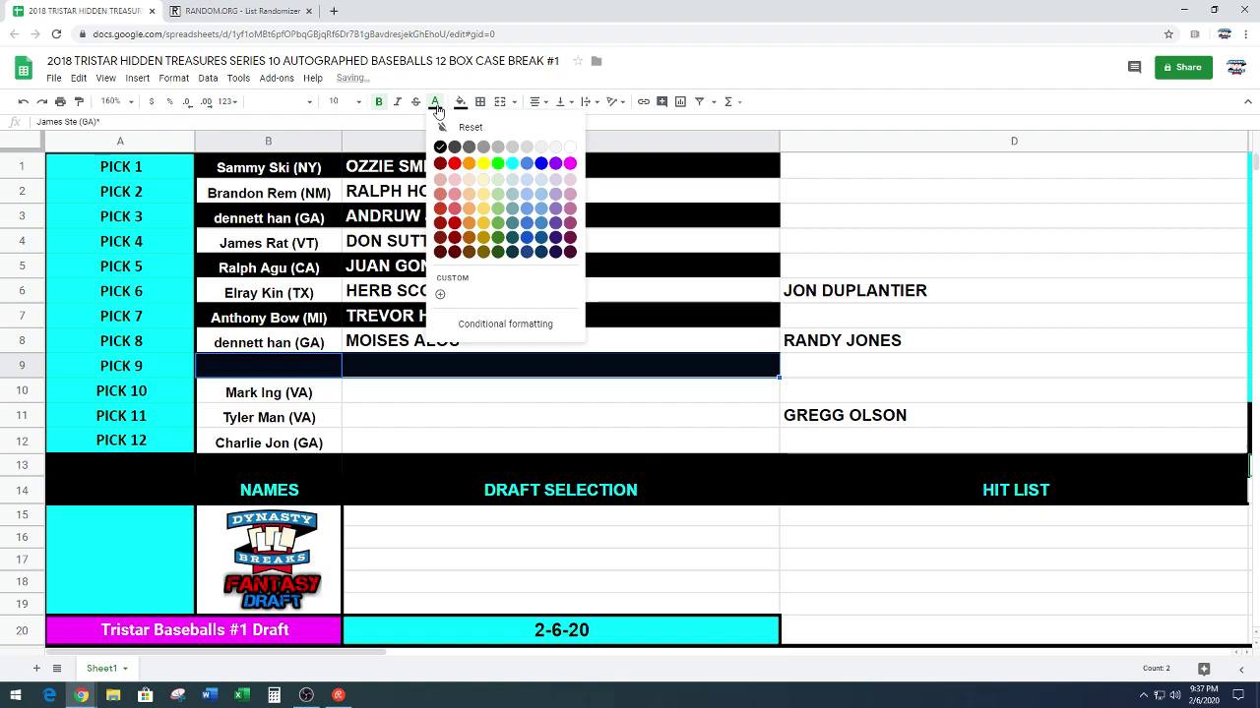
left_click(571, 146)
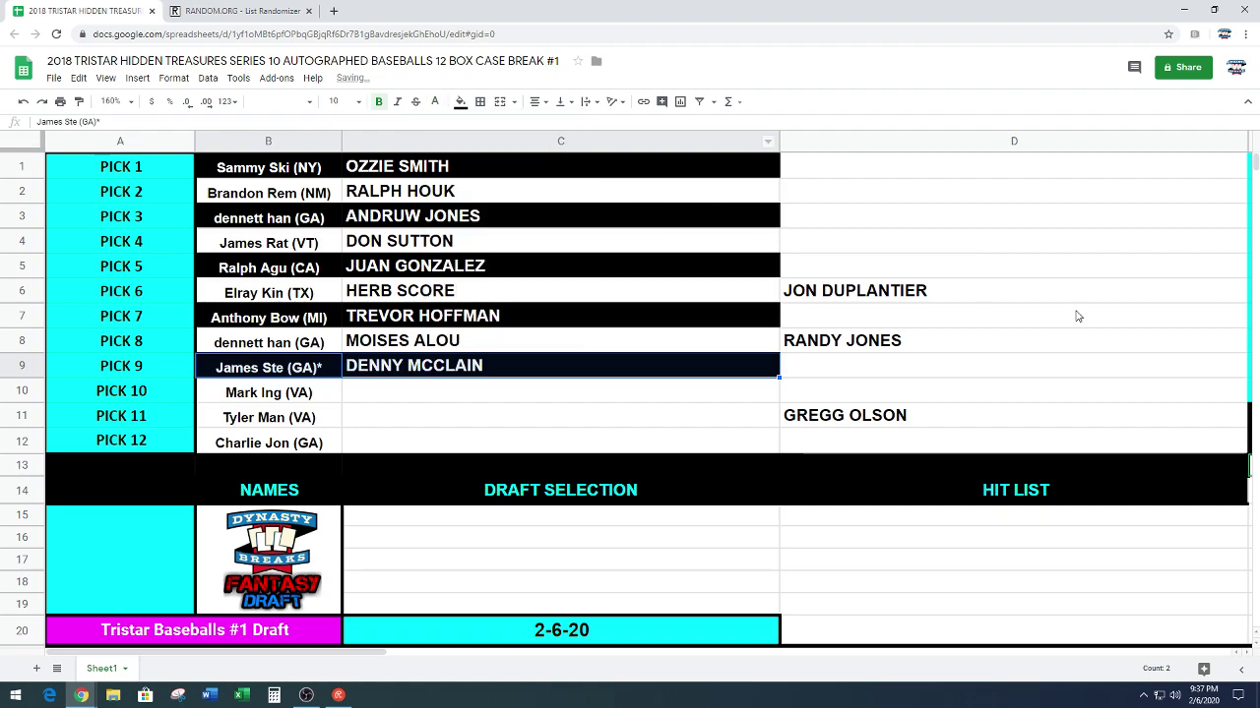
left_click(1078, 315)
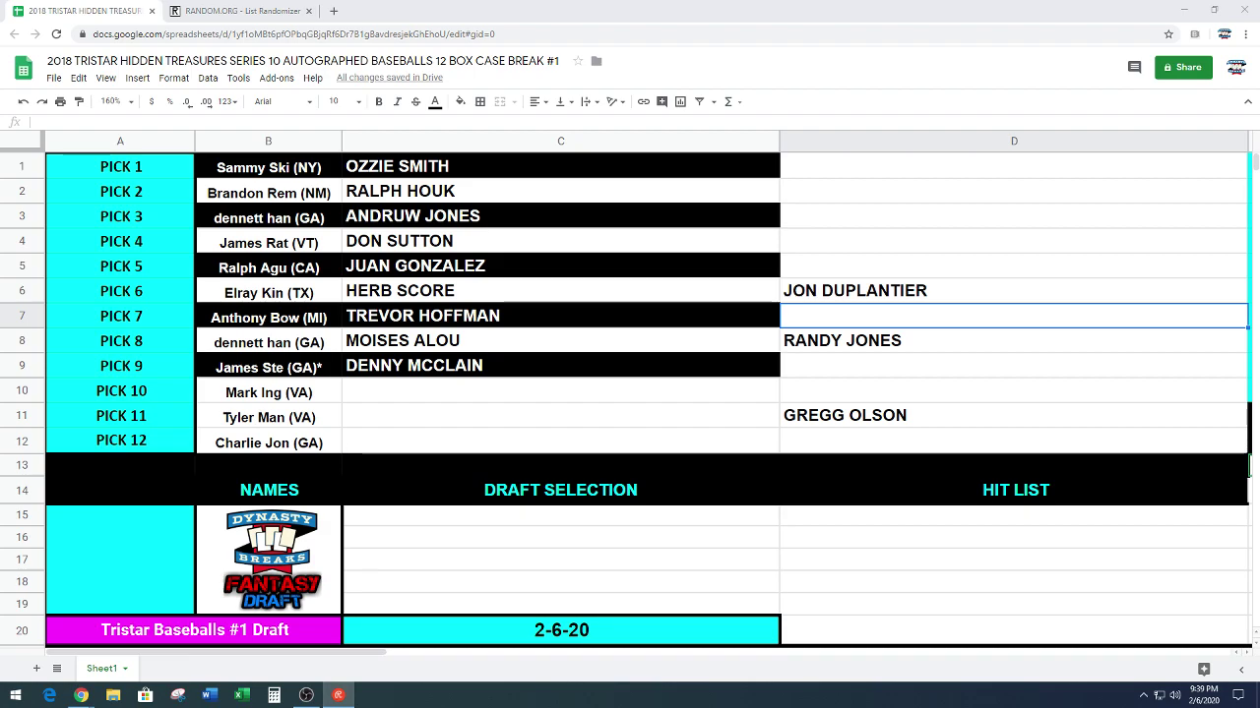
Move JON DUPLANTIER from the hit list in D6 to the PICK 10 draft selection in C10.
left_click(824, 299)
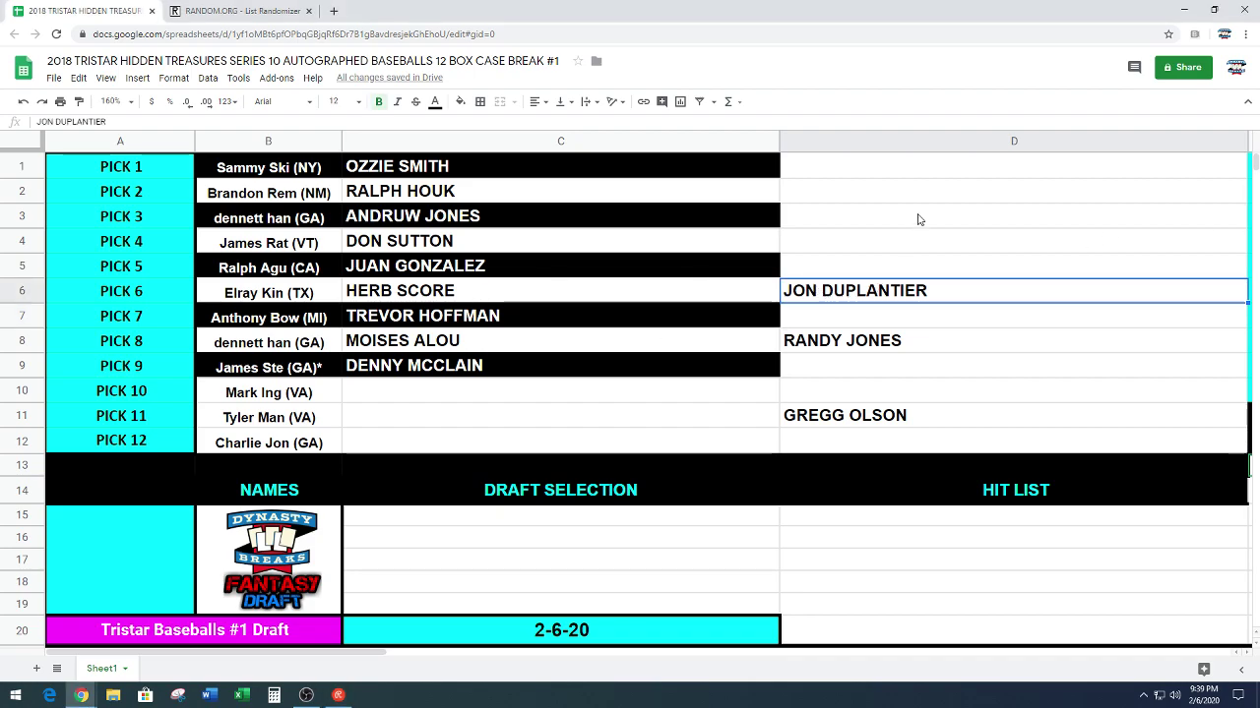
key("ctrl+x")
left_click(423, 393)
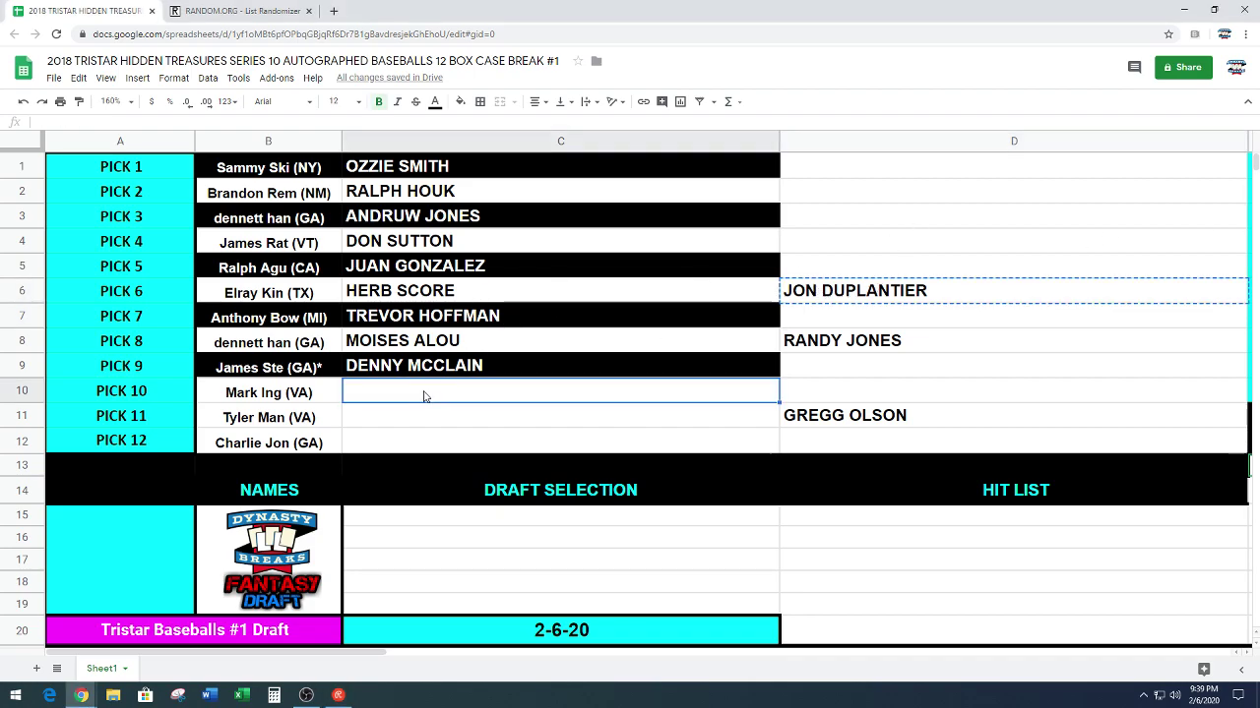
key("ctrl+v")
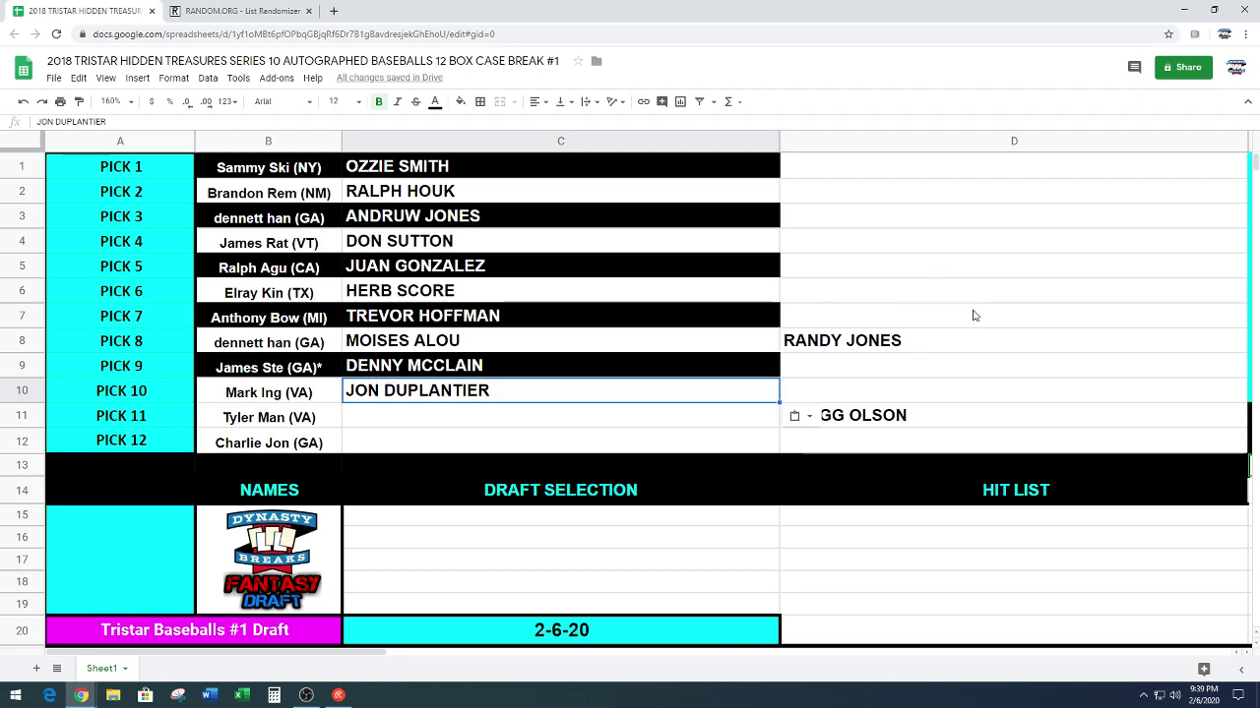
left_click(973, 317)
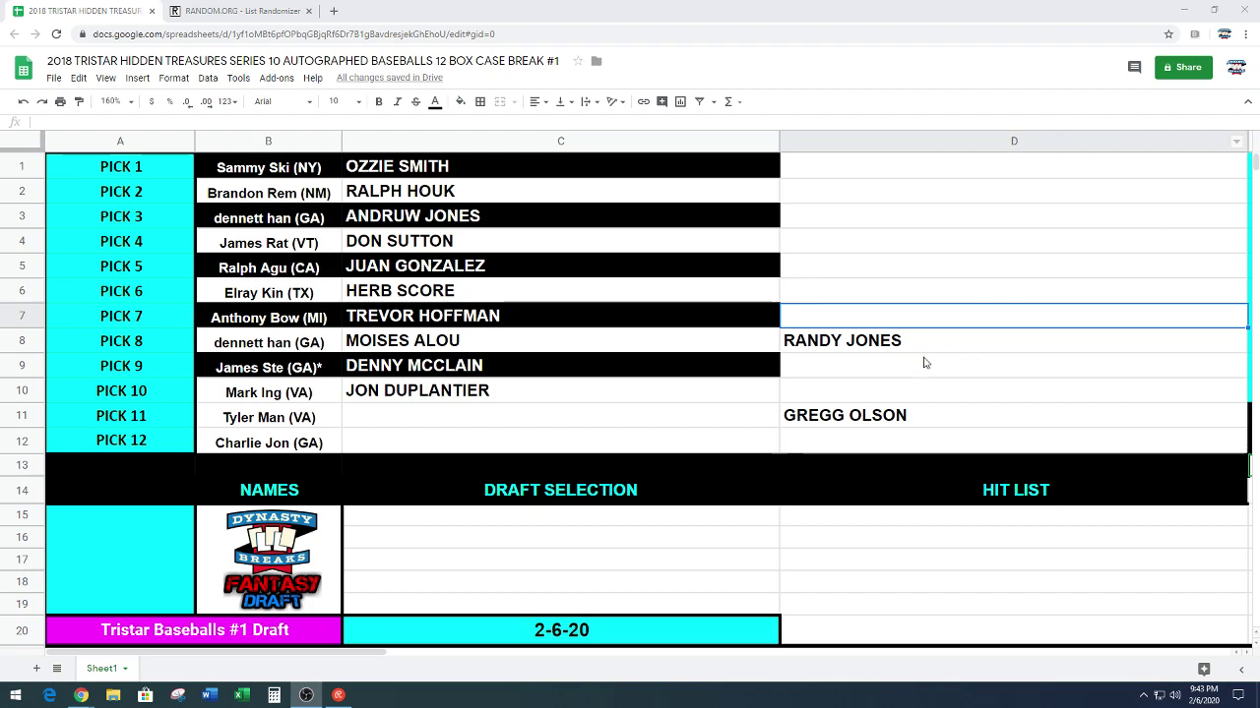
Move GREGG OLSON from the hit list in D11 to the PICK 11 draft selection in C11.
left_click(859, 419)
key("ctrl+c")
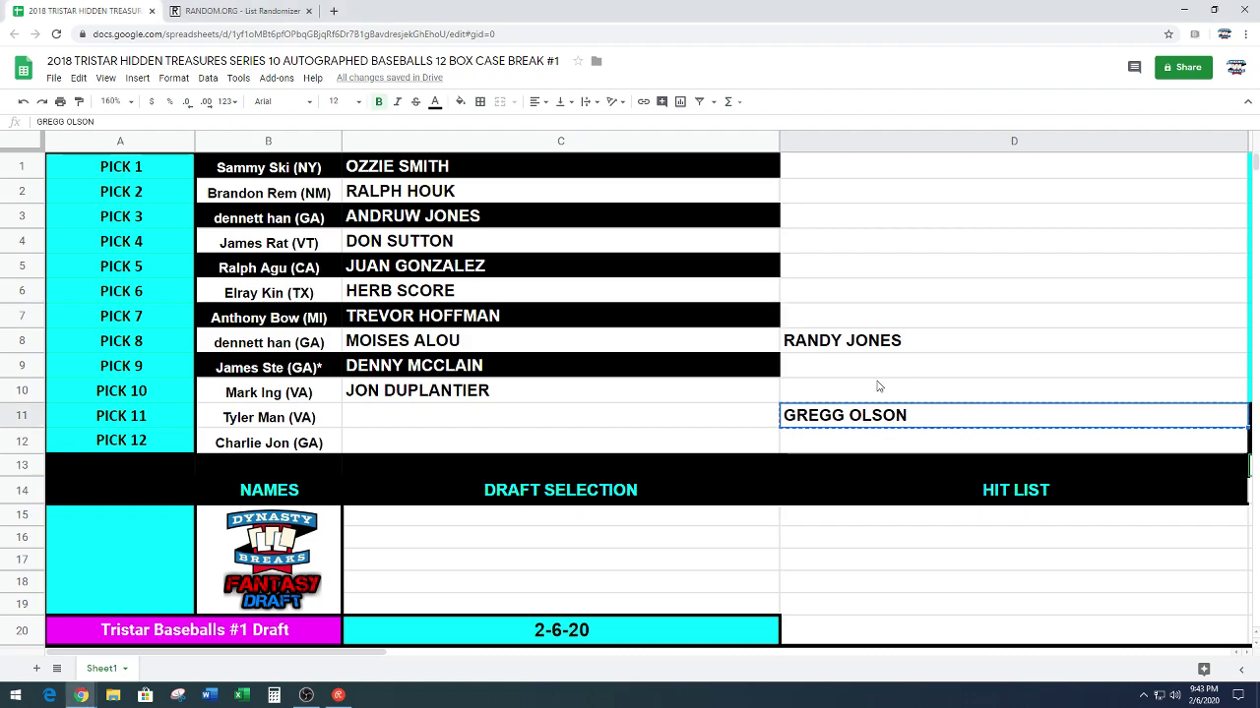
left_click(579, 421)
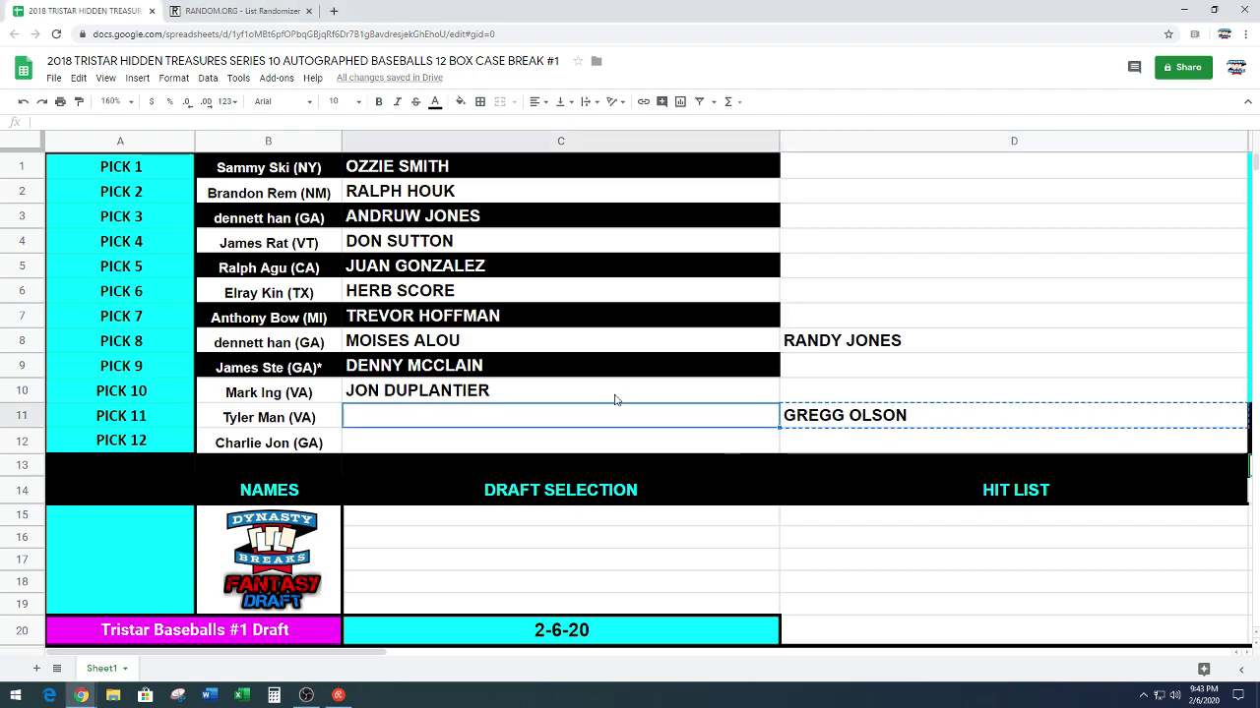
key("ctrl+v")
Mark the PICK 11 name and selection, B11:C11, with black fill and white text.
left_click_drag(319, 422, 497, 421)
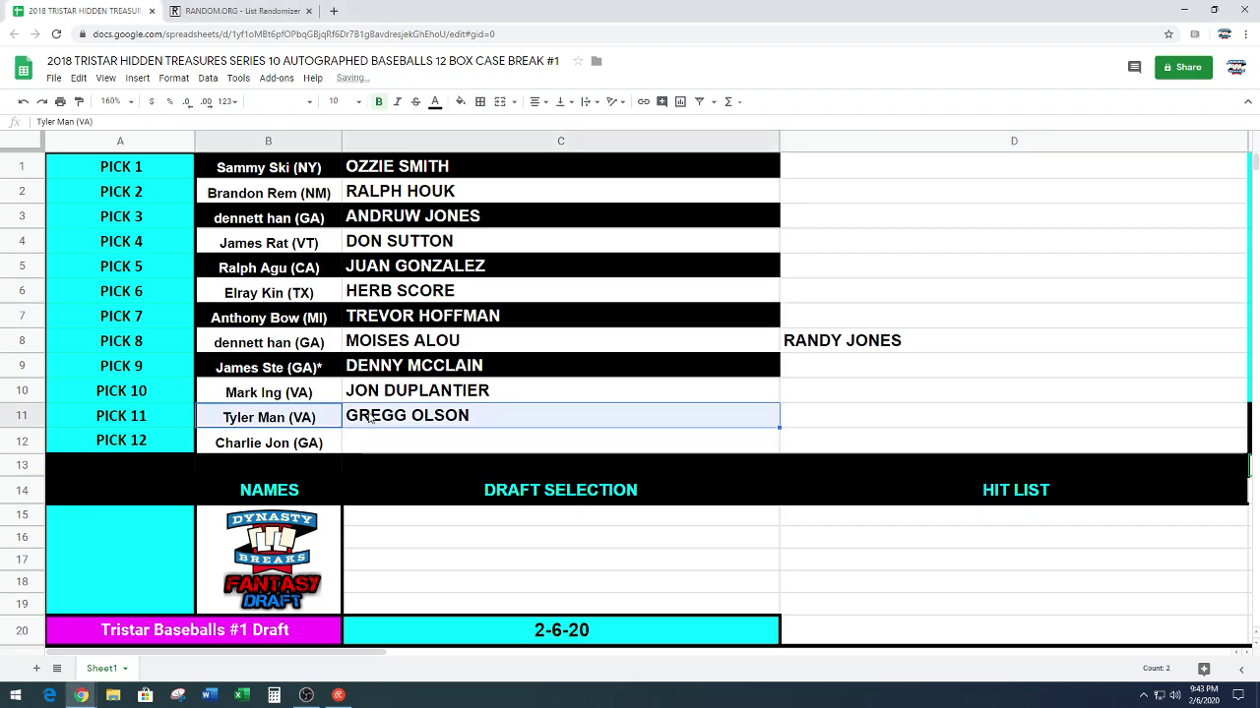
left_click(460, 103)
left_click(465, 146)
left_click(434, 103)
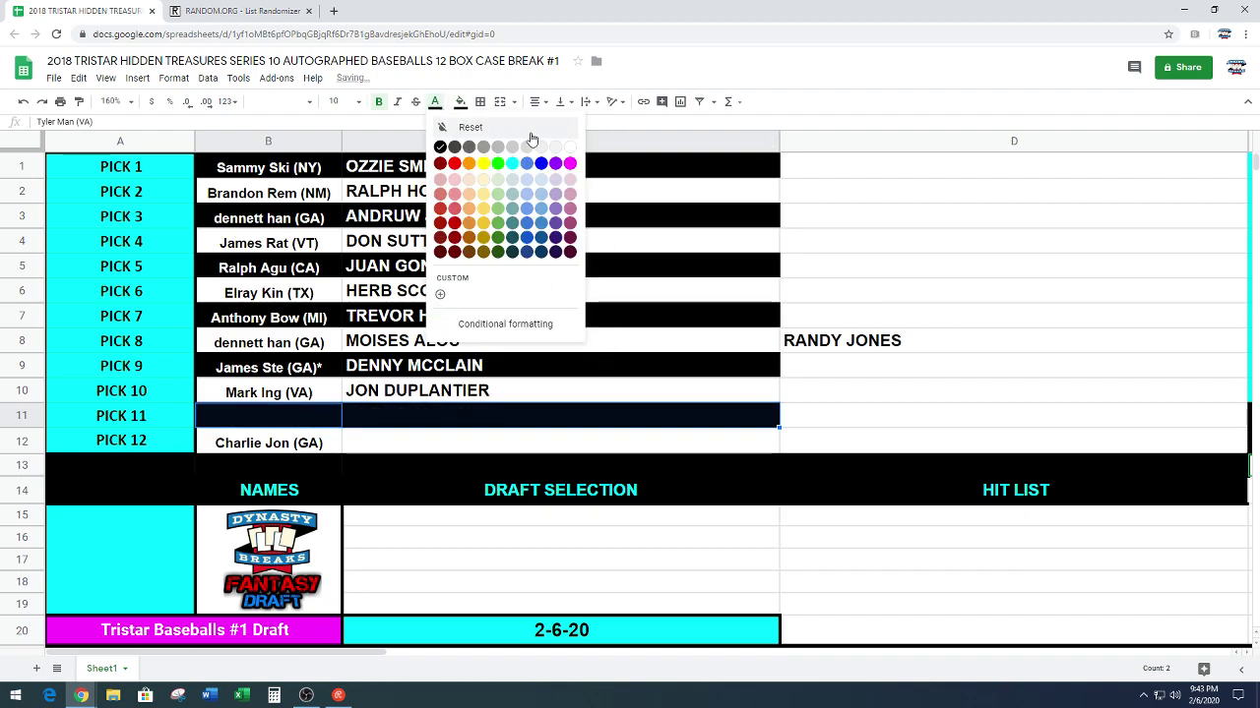
left_click(569, 148)
left_click(987, 272)
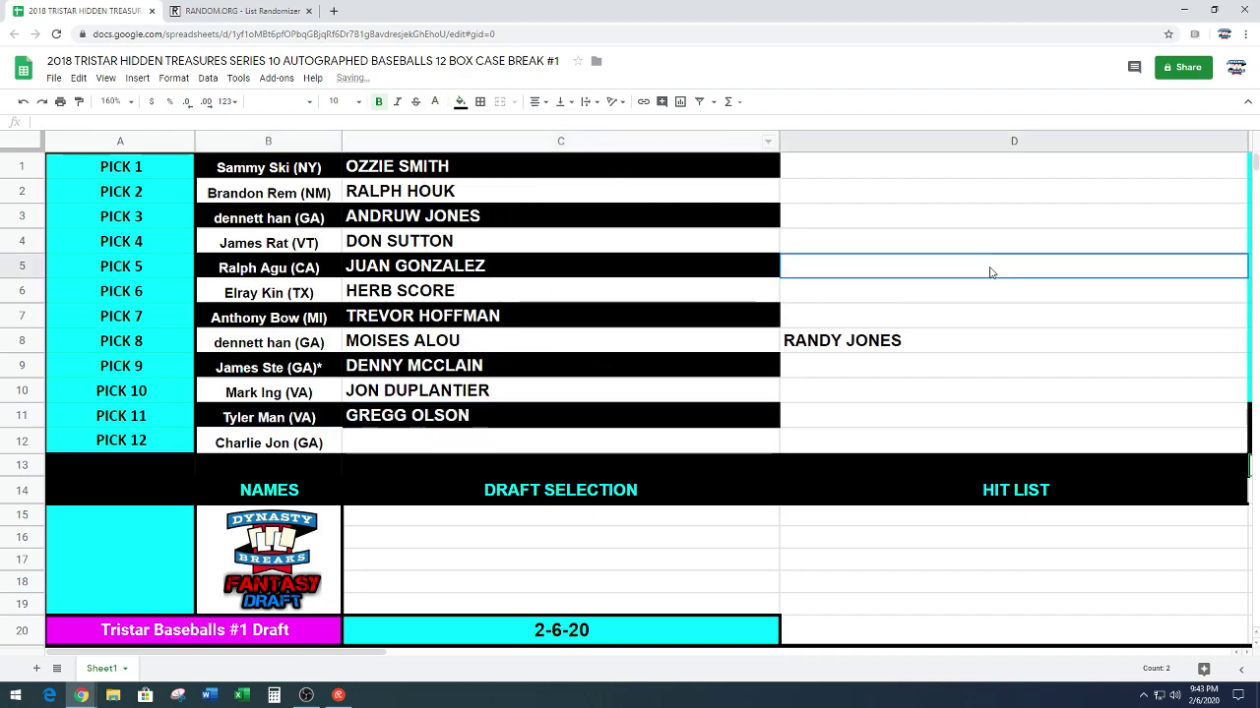
Move RANDY JONES from the hit list in D8 to the PICK 12 draft selection in C12.
left_click(871, 342)
key("ctrl+c")
left_click(612, 443)
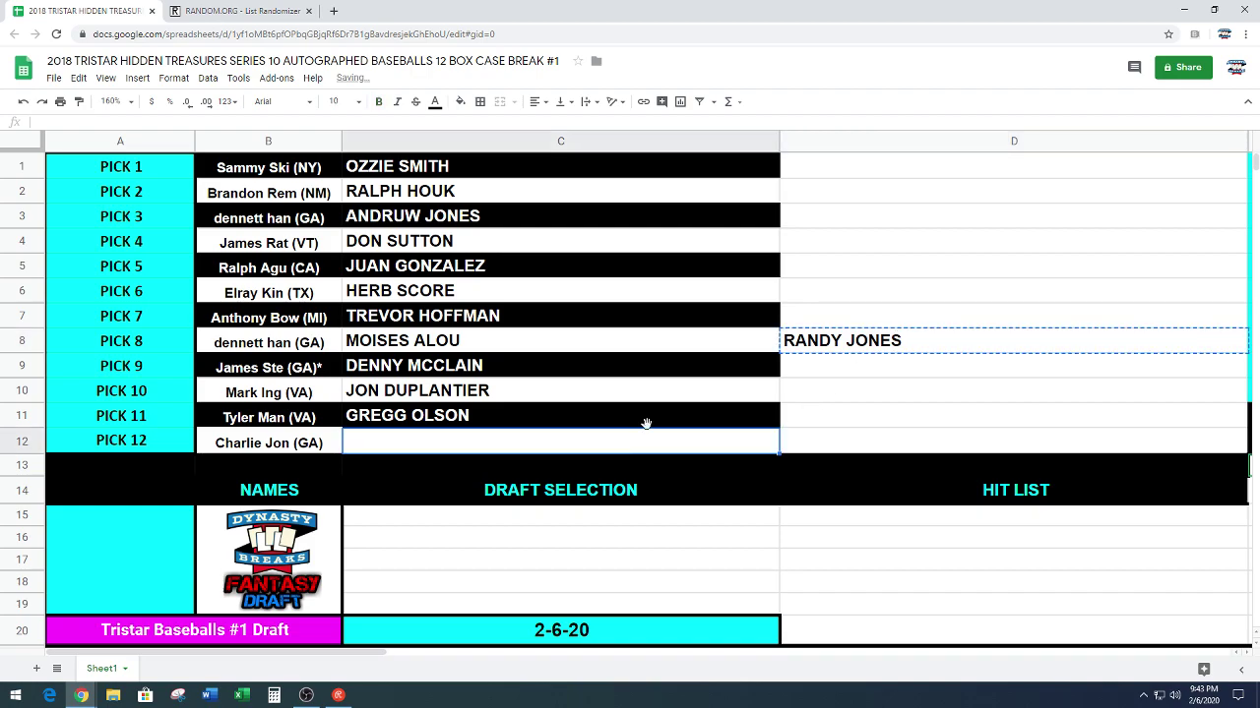
key("ctrl+v")
left_click(1001, 286)
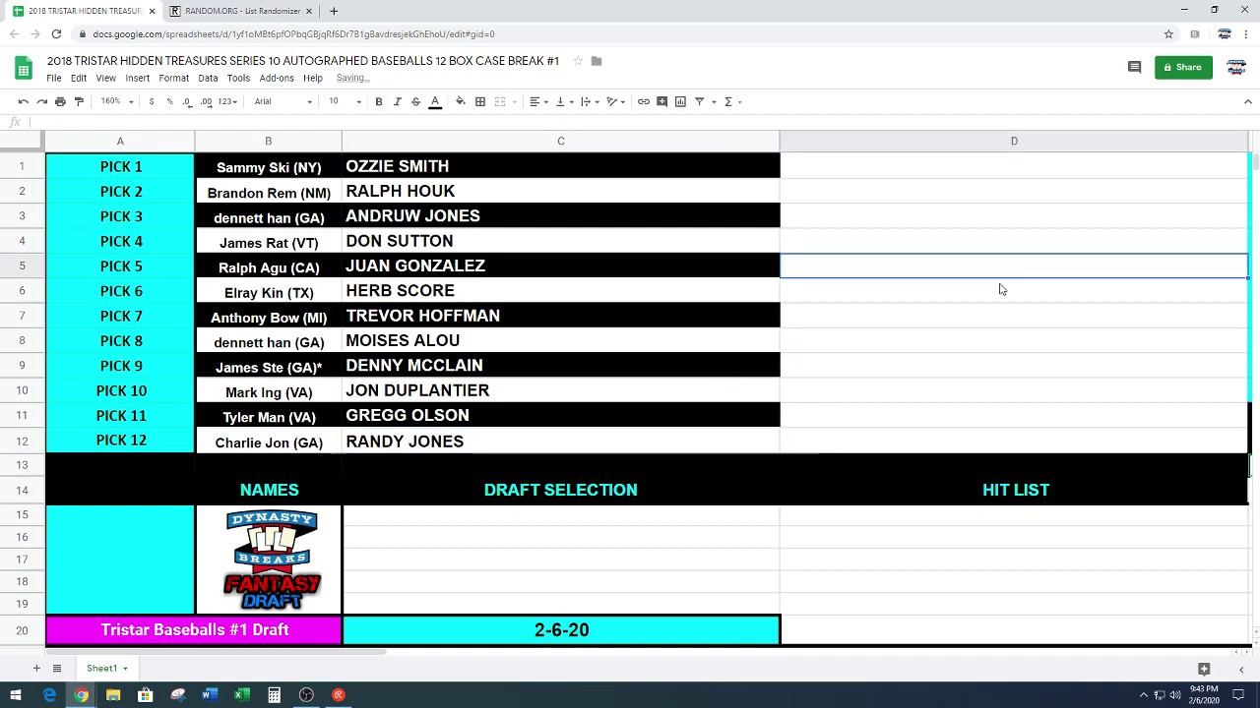
left_click(135, 585)
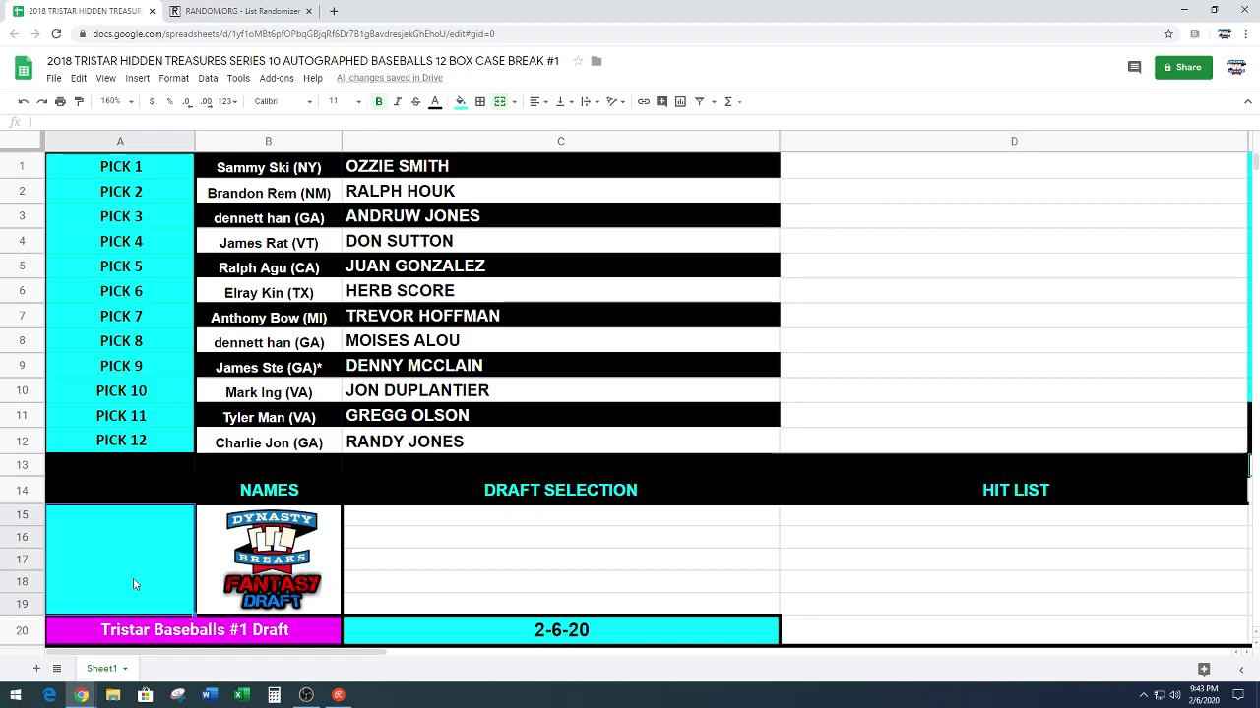